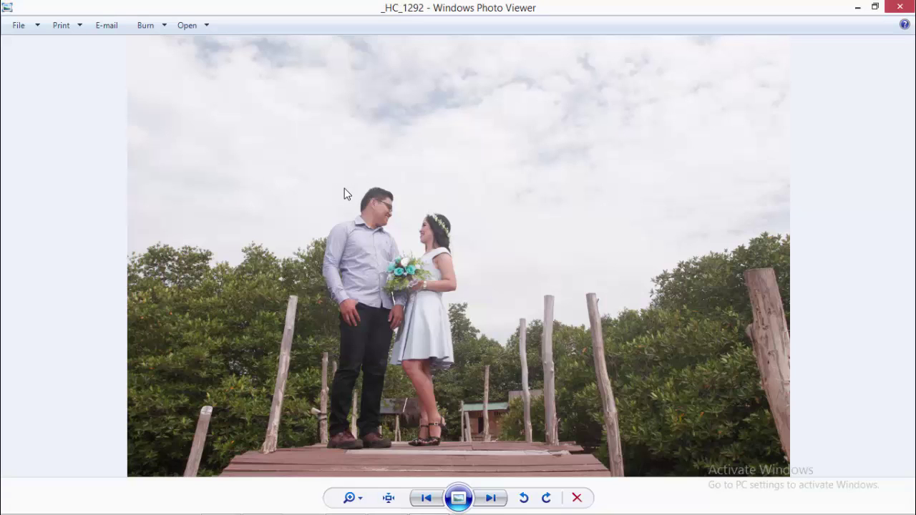
# Step: Bring up the Properties dialog for the _HC_1292 wedding photo
pyautogui.rightClick(344, 189)
pyautogui.click(421, 324)
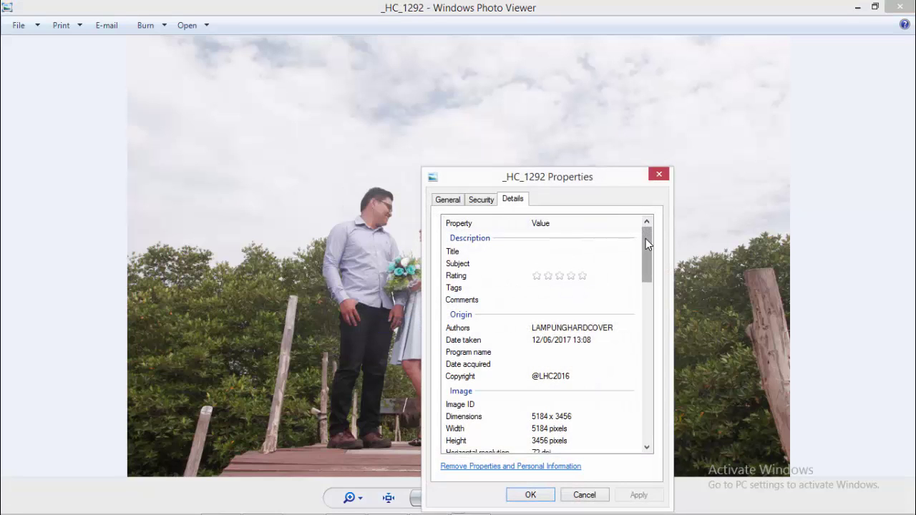
# Step: Check the camera details (Canon EOS 7D, f/13, 1/200 sec, ISO-200, 17 mm), then close Properties
pyautogui.moveTo(647, 236); pyautogui.dragTo(661, 306)
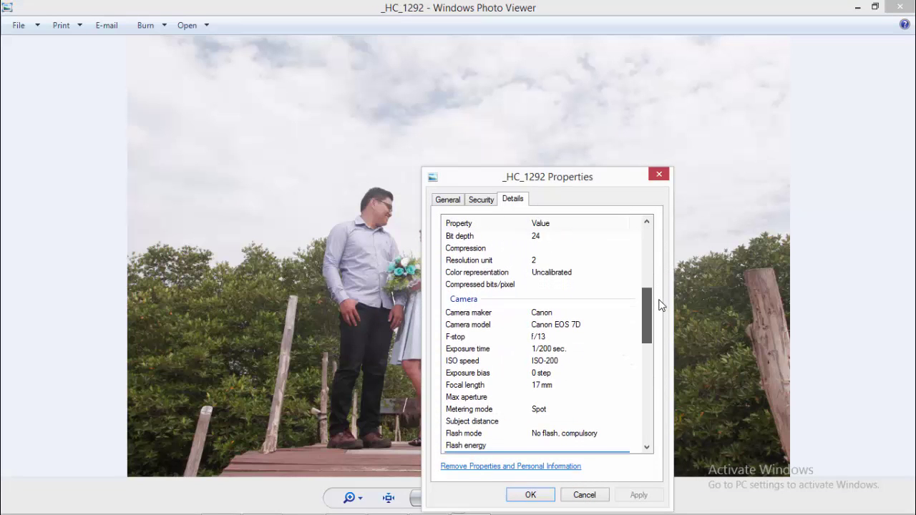
pyautogui.moveTo(661, 306); pyautogui.dragTo(660, 310)
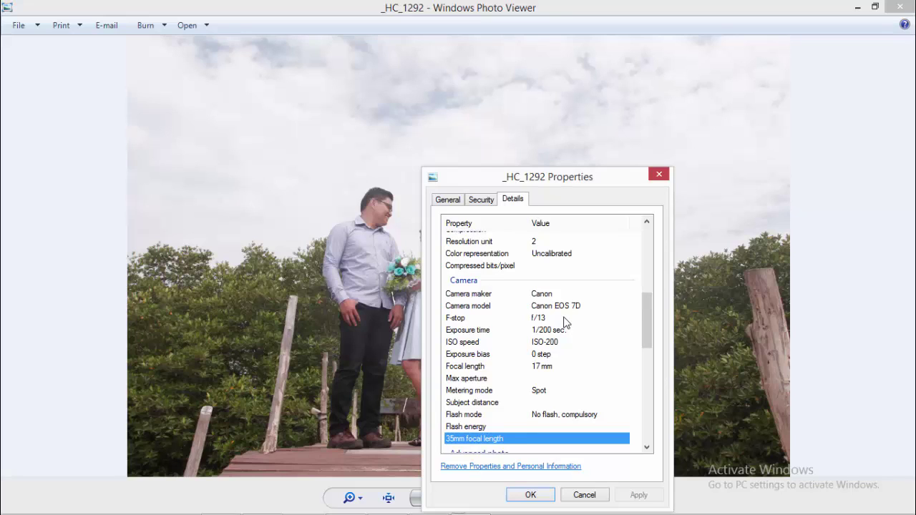
pyautogui.click(659, 175)
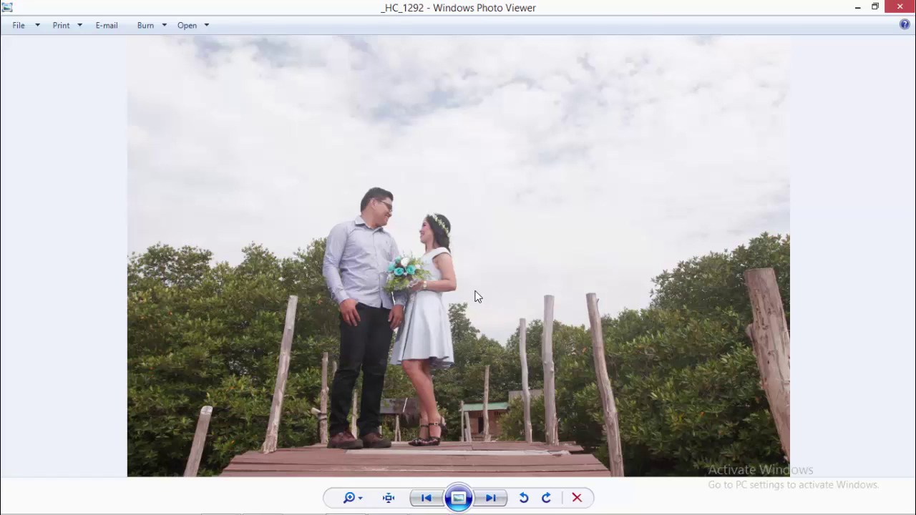
# Step: Open _HC_1292 in Adobe Photoshop CC via Open With
pyautogui.rightClick(438, 290)
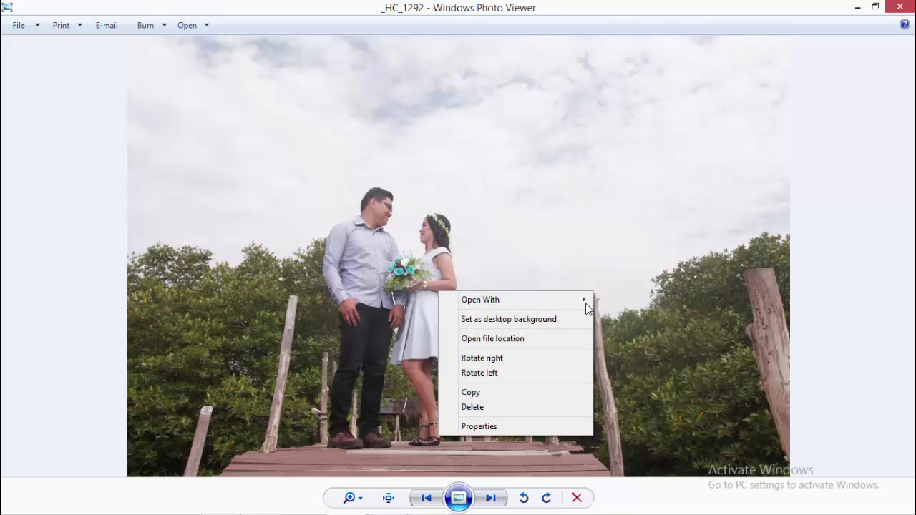
pyautogui.moveTo(515, 299)
pyautogui.click(622, 327)
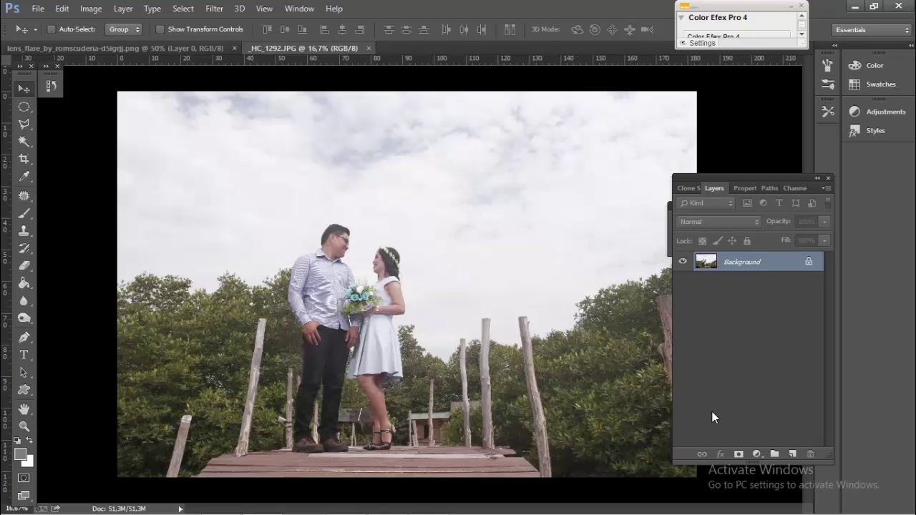
# Step: Duplicate Background into Layer 1, set to Multiply at 41% opacity
pyautogui.hotkey('ctrl', 'j')
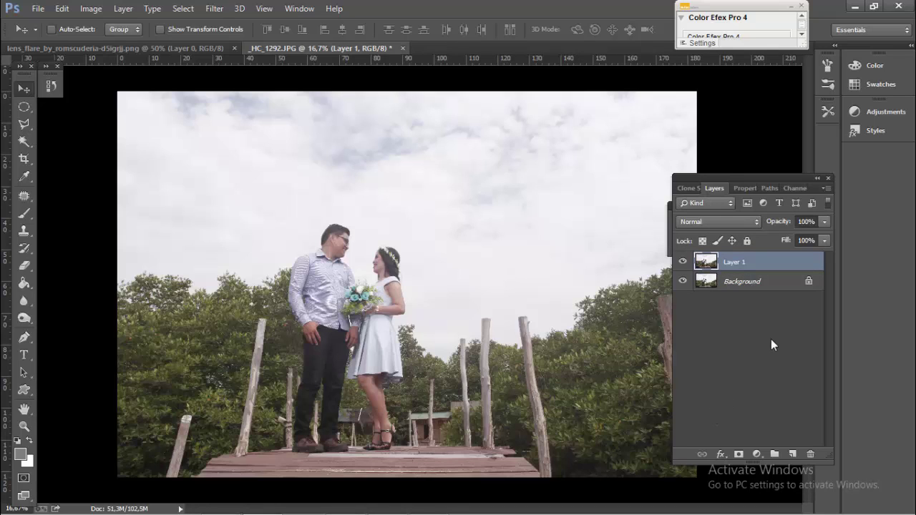
pyautogui.click(679, 224)
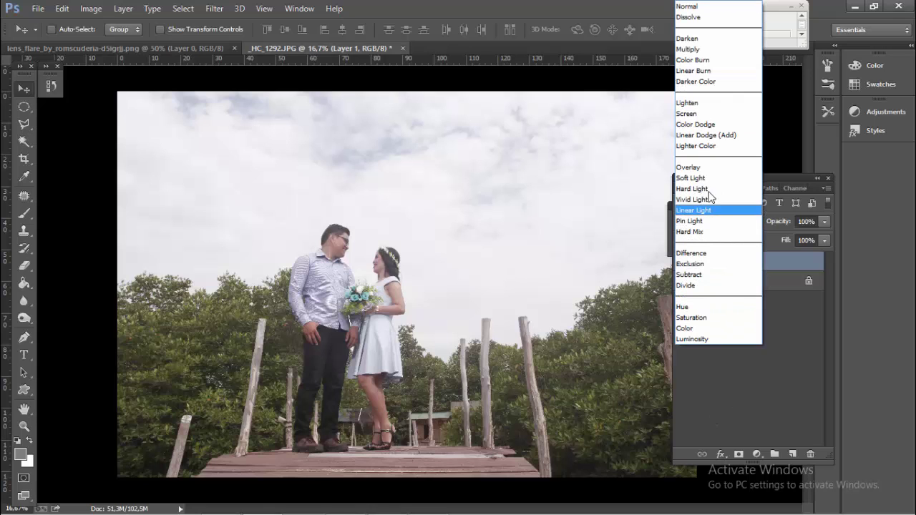
pyautogui.click(691, 50)
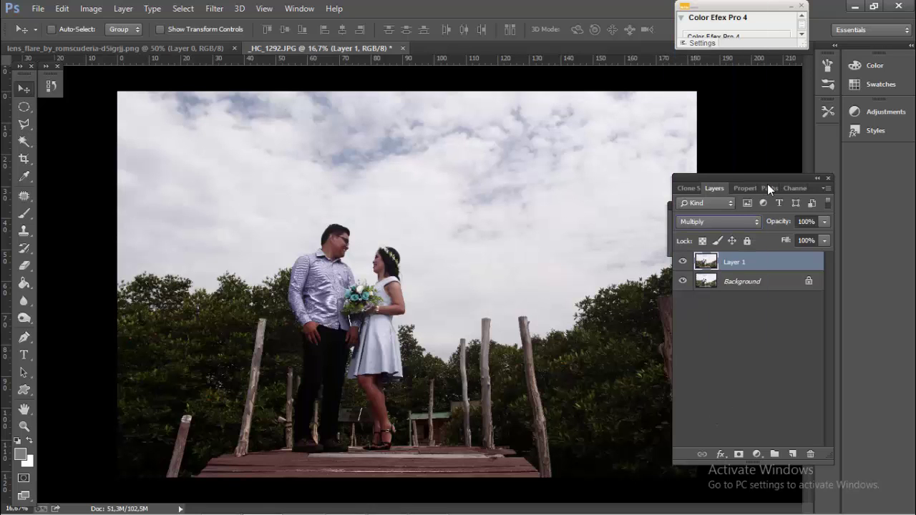
pyautogui.click(821, 224)
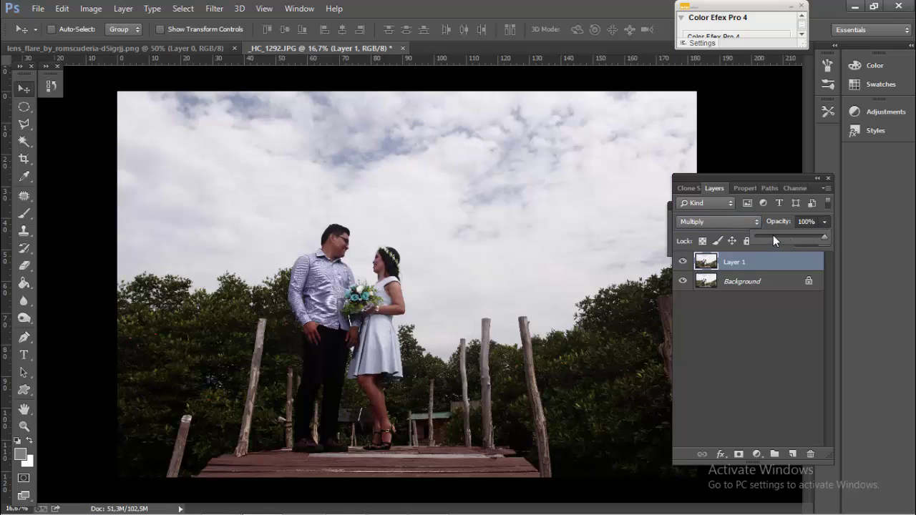
pyautogui.click(772, 237)
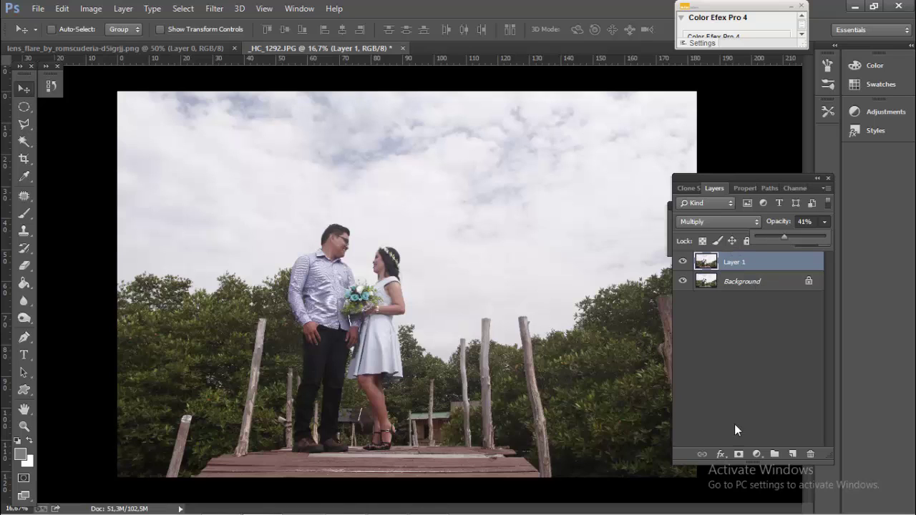
# Step: Add a layer mask to Layer 1 and set up a black, 200-size, Normal-mode brush
pyautogui.click(738, 455)
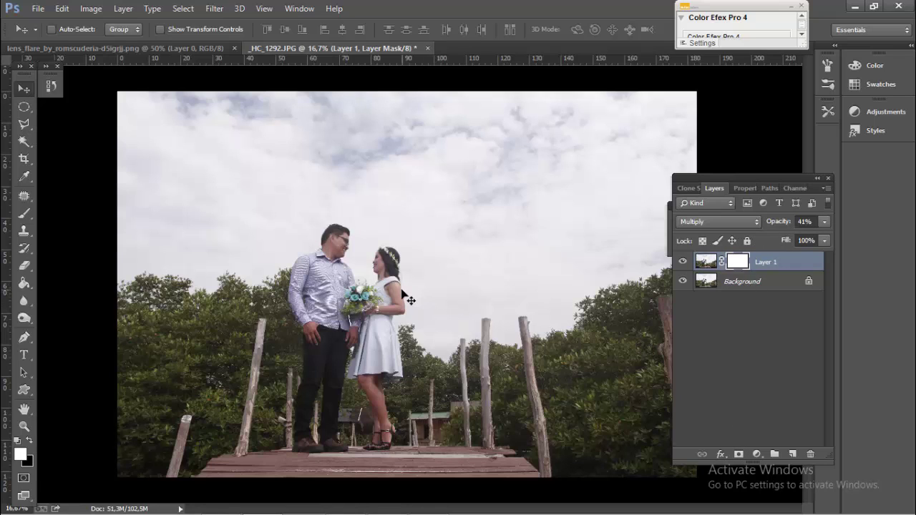
pyautogui.press('b')
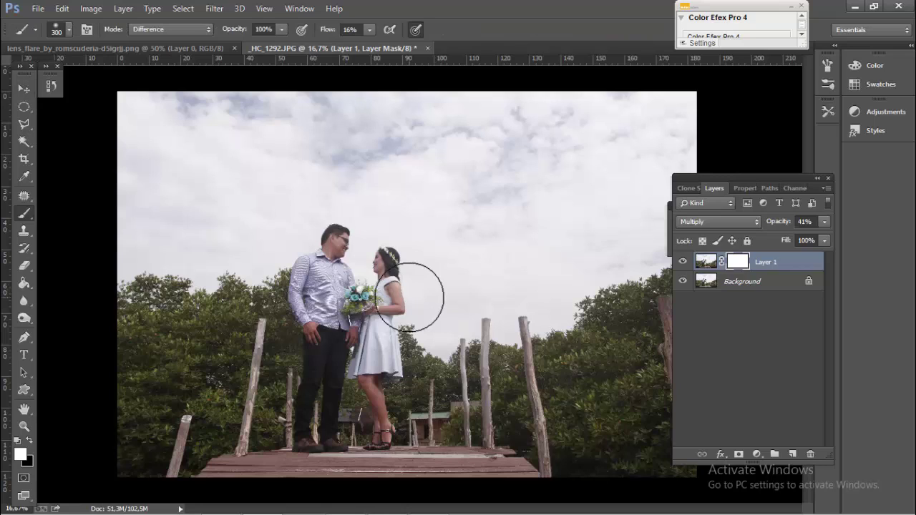
pyautogui.click(31, 442)
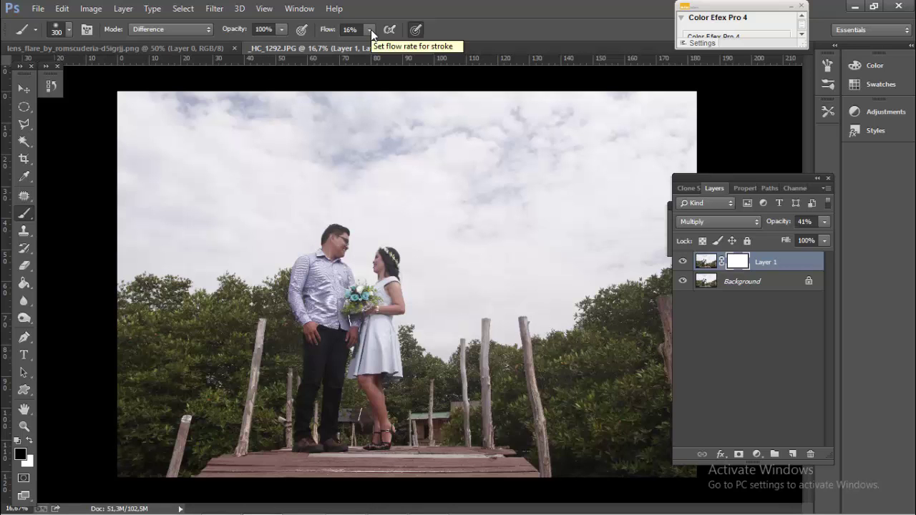
pyautogui.hotkey('ctrl', '+')
pyautogui.hotkey('ctrl', '+')
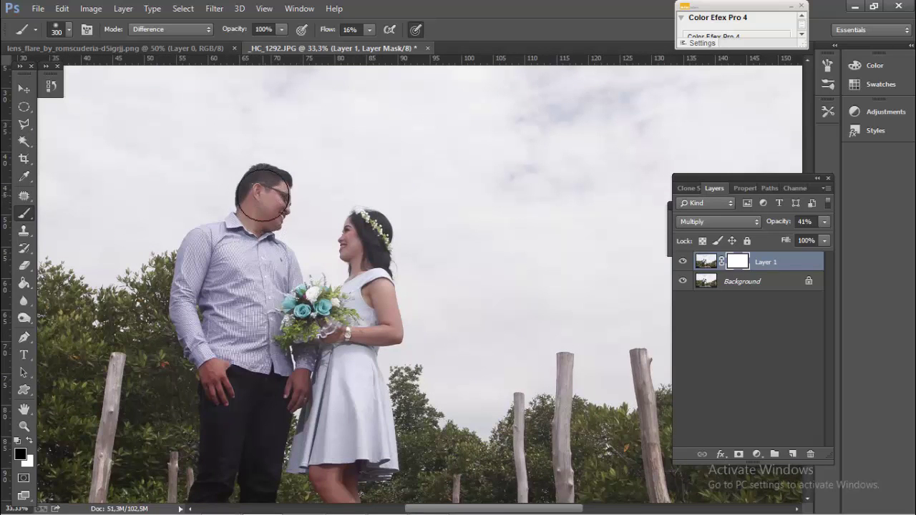
pyautogui.press('[')
pyautogui.press('[')
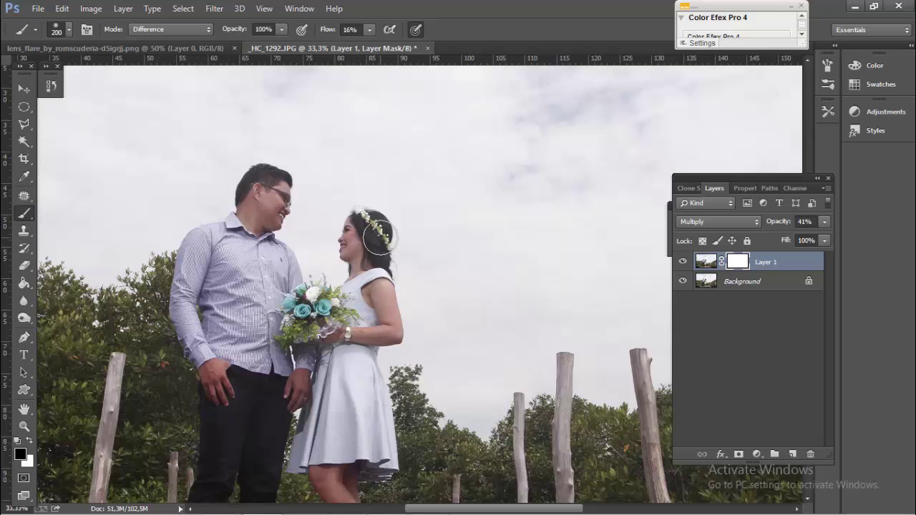
pyautogui.click(178, 35)
pyautogui.click(172, 34)
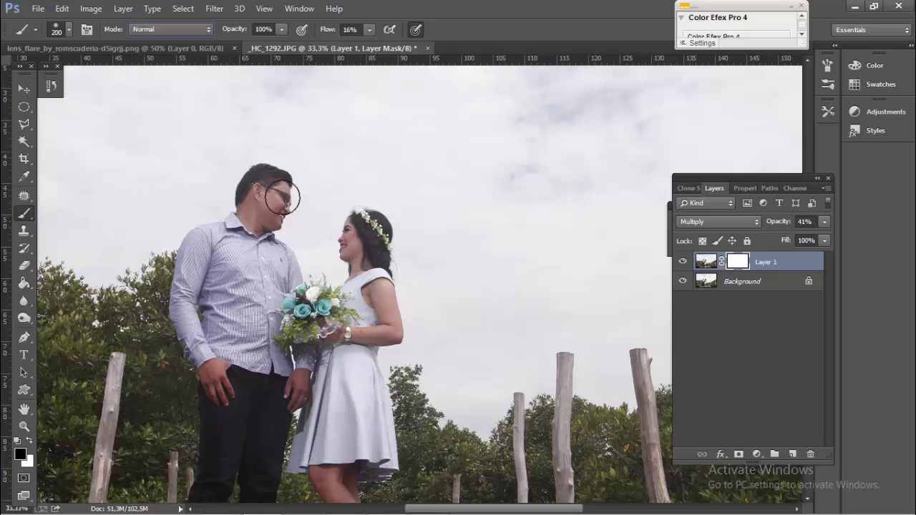
# Step: Paint the couple's faces, arm, dress and legs black on the mask, then toggle Layer 1 to compare
pyautogui.moveTo(266, 227)
pyautogui.mouseDown()
pyautogui.moveTo(259, 204)
pyautogui.moveTo(260, 230)
pyautogui.moveTo(275, 192)
pyautogui.moveTo(270, 225)
pyautogui.moveTo(252, 233)
pyautogui.mouseUp()
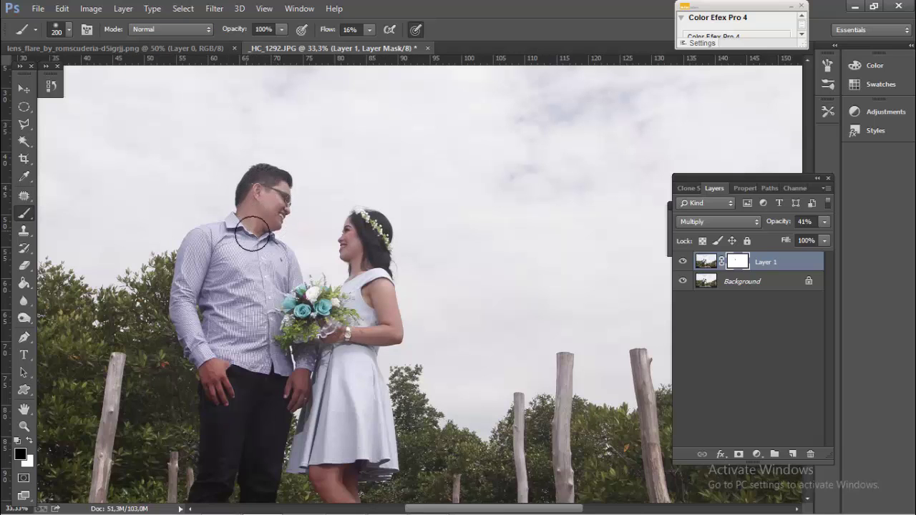
pyautogui.moveTo(354, 239)
pyautogui.mouseDown()
pyautogui.moveTo(362, 278)
pyautogui.moveTo(359, 247)
pyautogui.moveTo(372, 244)
pyautogui.mouseUp()
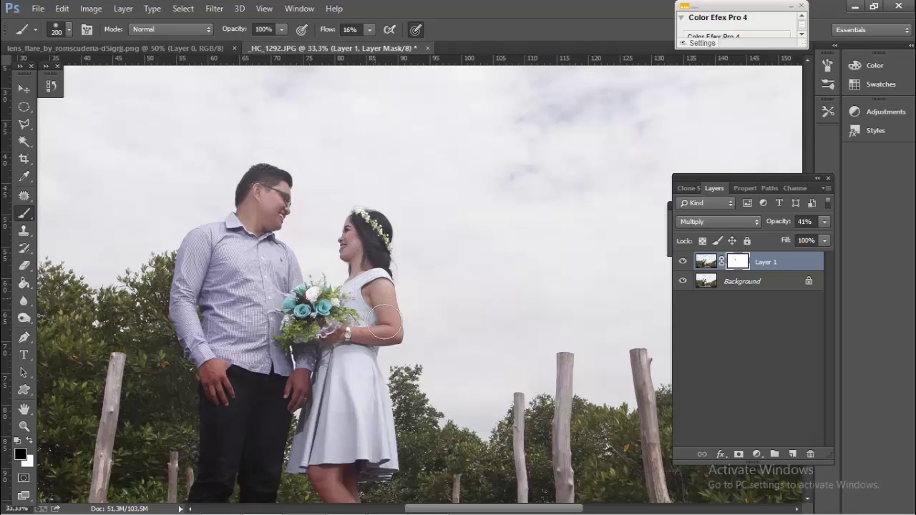
pyautogui.moveTo(390, 333)
pyautogui.mouseDown()
pyautogui.moveTo(344, 324)
pyautogui.moveTo(321, 341)
pyautogui.moveTo(337, 360)
pyautogui.mouseUp()
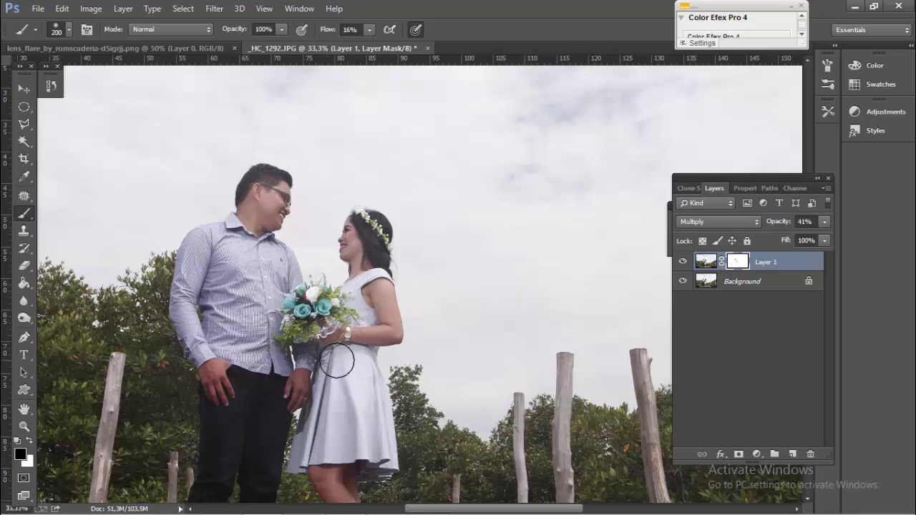
pyautogui.hotkey('ctrl', '-')
pyautogui.hotkey('ctrl', '-')
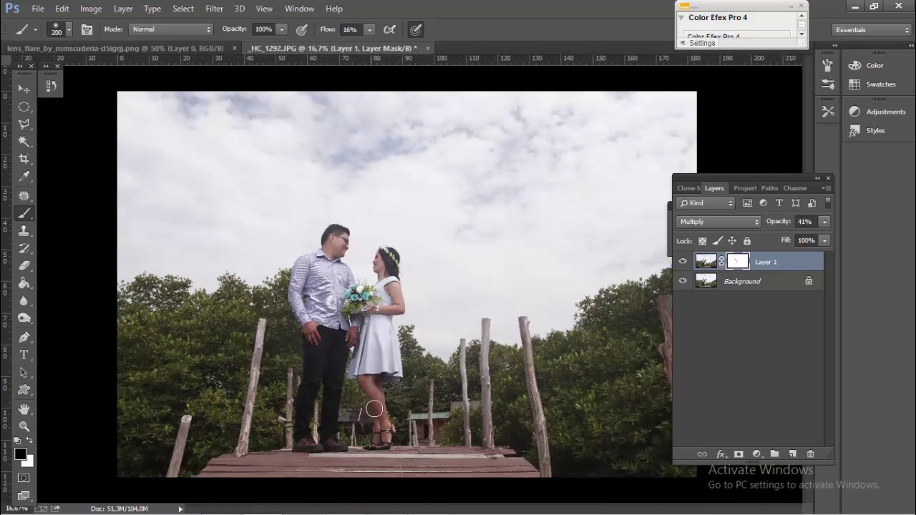
pyautogui.moveTo(366, 380)
pyautogui.mouseDown()
pyautogui.moveTo(383, 425)
pyautogui.moveTo(373, 380)
pyautogui.moveTo(378, 440)
pyautogui.moveTo(376, 378)
pyautogui.moveTo(369, 382)
pyautogui.mouseUp()
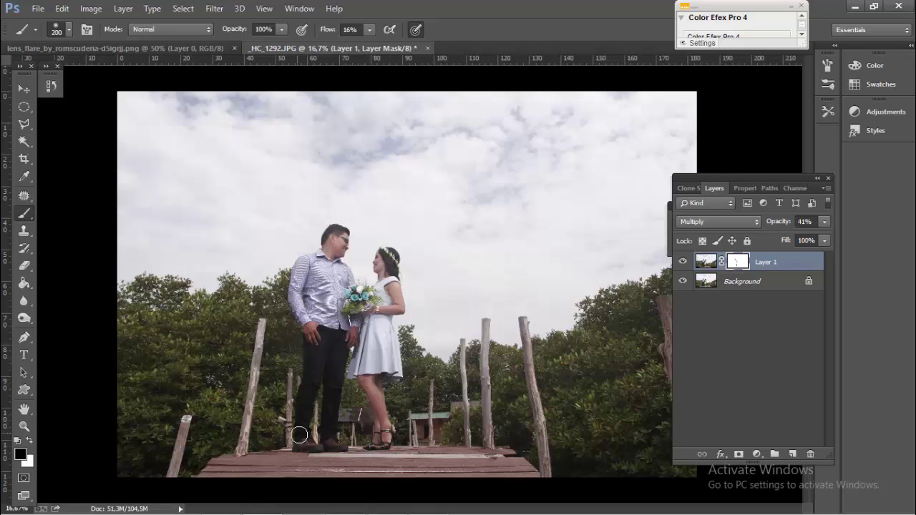
pyautogui.moveTo(302, 434)
pyautogui.mouseDown()
pyautogui.moveTo(314, 317)
pyautogui.moveTo(317, 336)
pyautogui.moveTo(364, 327)
pyautogui.mouseUp()
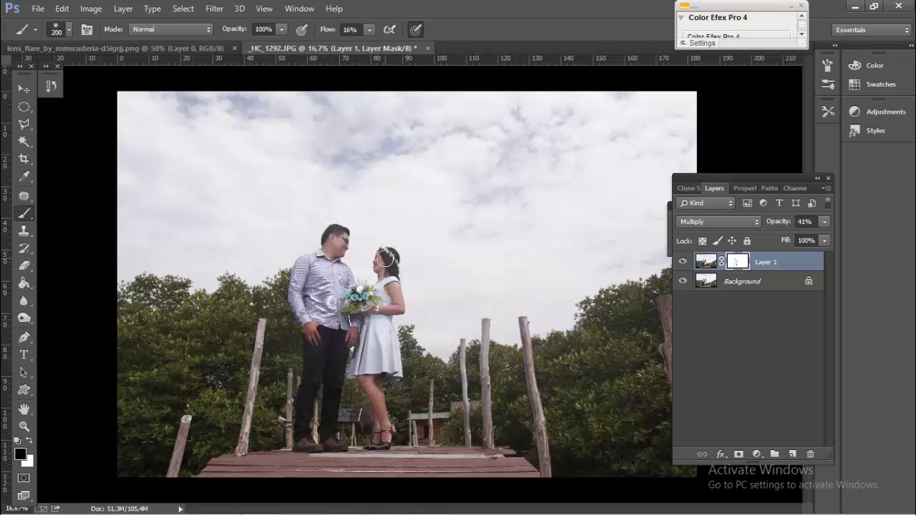
pyautogui.scroll(1, 384, 258)
pyautogui.scroll(1, 384, 258)
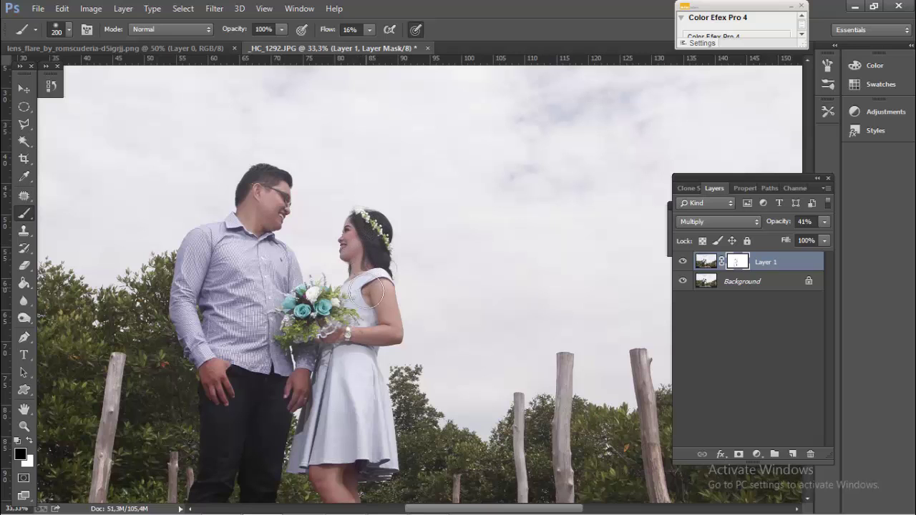
pyautogui.scroll(-1, 371, 310)
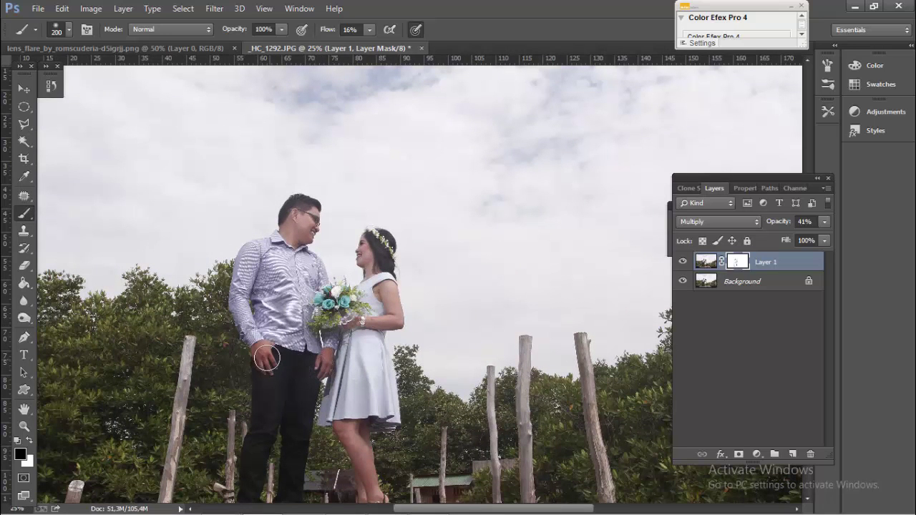
pyautogui.scroll(-1, 276, 369)
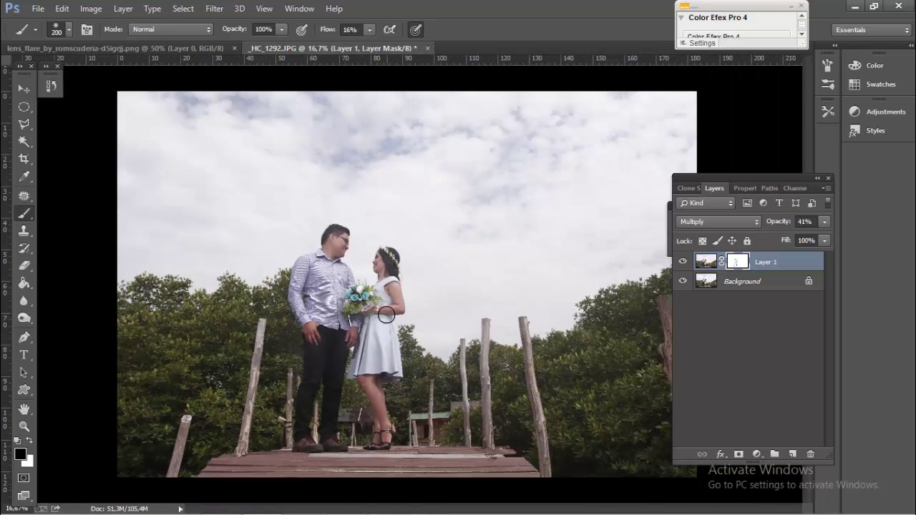
pyautogui.click(684, 261)
pyautogui.click(683, 261)
# Step: Add a Selective Color layer with Reds set to Cyan +8 and Magenta -11
pyautogui.click(756, 455)
pyautogui.click(762, 446)
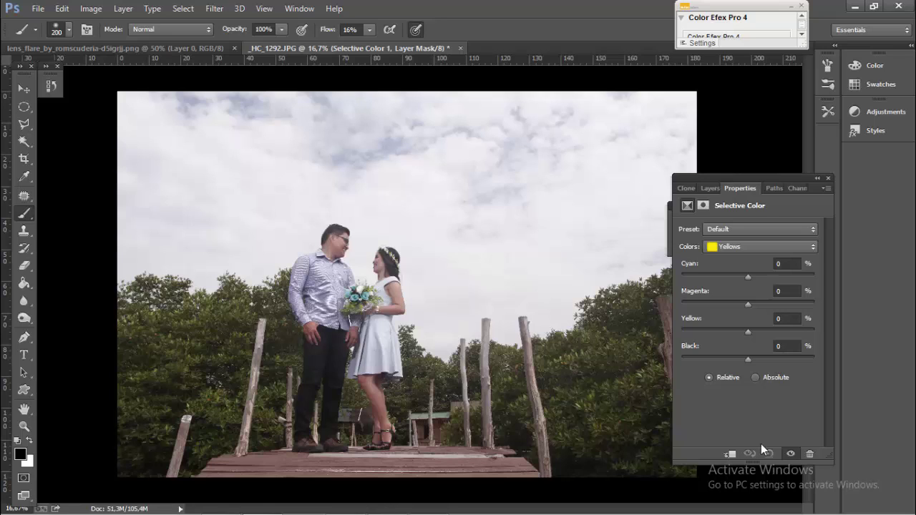
pyautogui.click(724, 247)
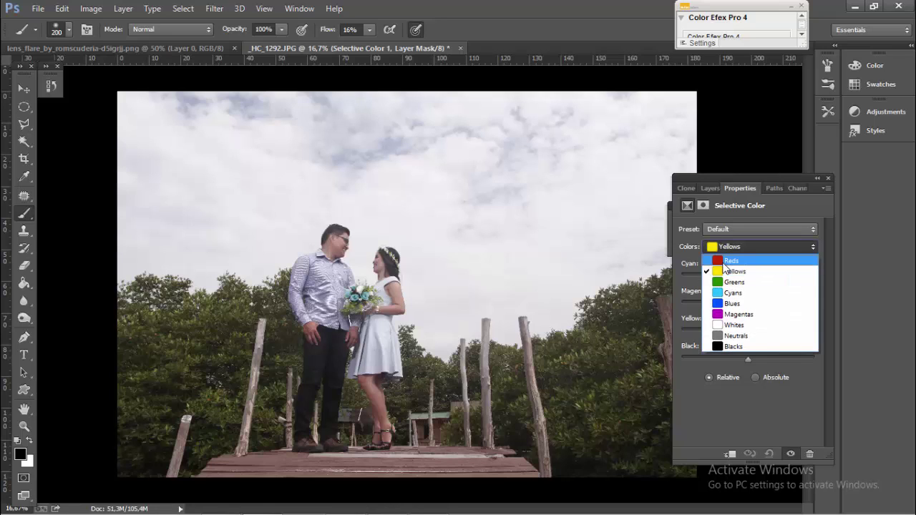
pyautogui.click(727, 261)
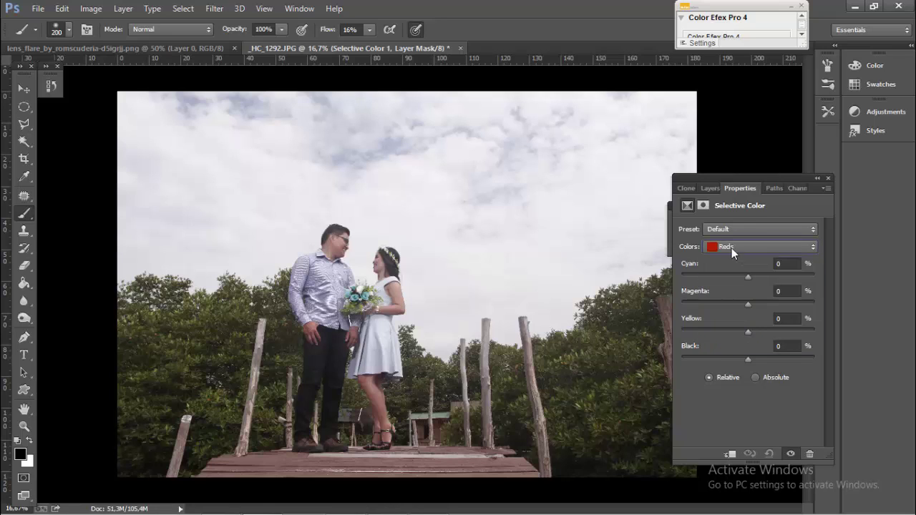
pyautogui.moveTo(748, 278); pyautogui.dragTo(753, 278)
pyautogui.moveTo(759, 305); pyautogui.dragTo(736, 305)
# Step: Pull the Yellows range's Yellow slider down to -21
pyautogui.click(739, 248)
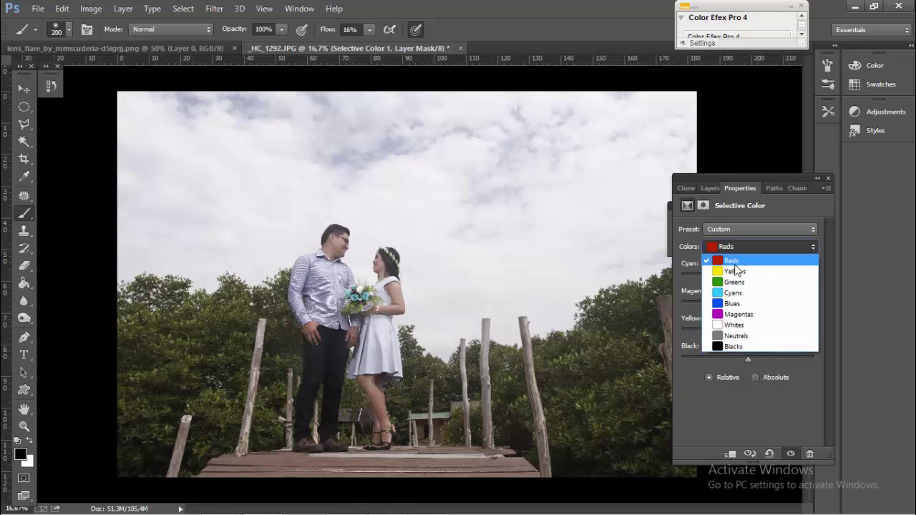
pyautogui.click(731, 262)
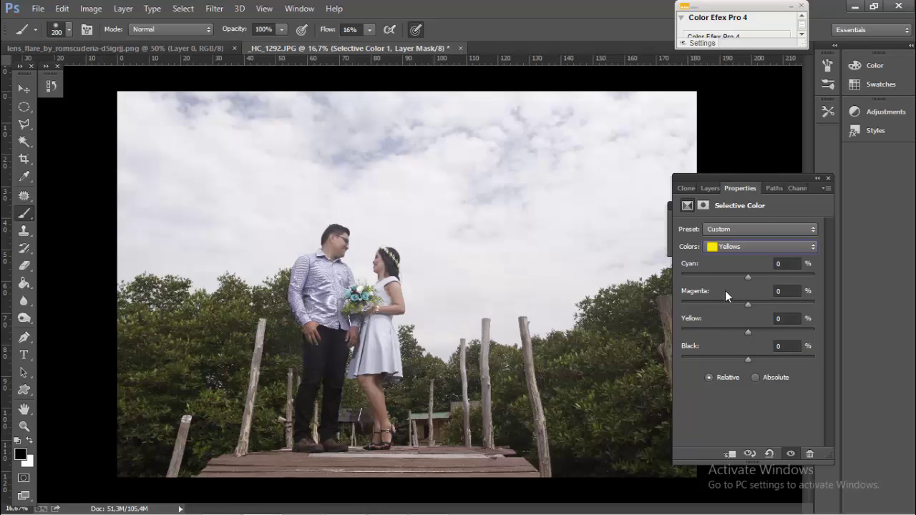
pyautogui.moveTo(750, 329); pyautogui.dragTo(739, 331)
pyautogui.moveTo(734, 330); pyautogui.dragTo(733, 331)
# Step: Add a Curves layer with points at 119→125 and 163→177 on the RGB curve
pyautogui.click(708, 189)
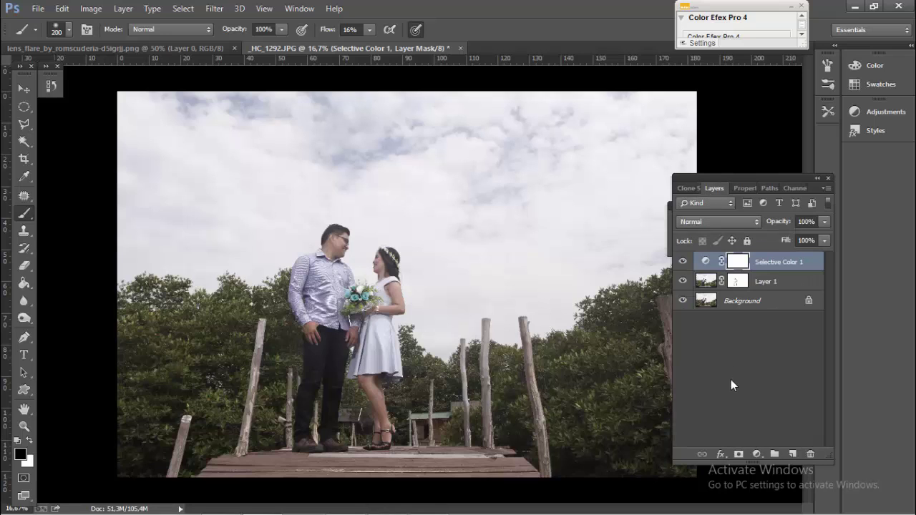
pyautogui.click(757, 455)
pyautogui.click(790, 244)
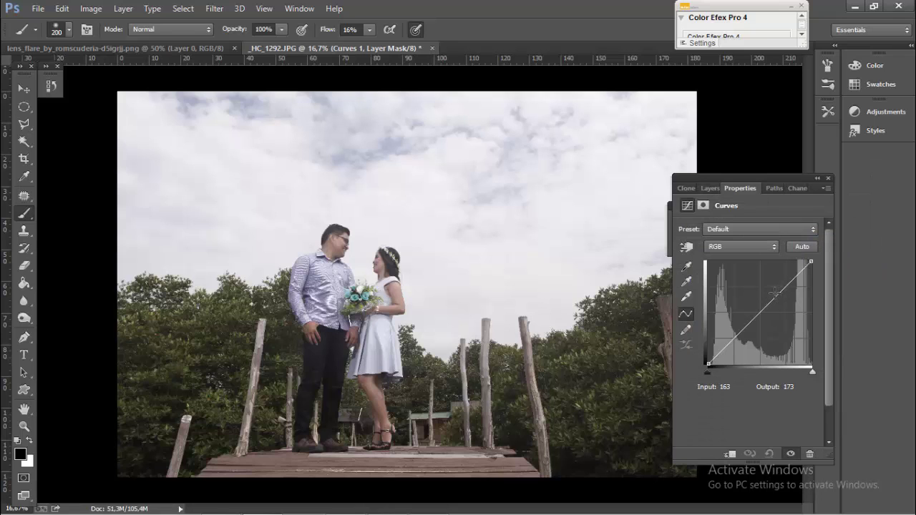
pyautogui.moveTo(775, 293); pyautogui.dragTo(774, 292)
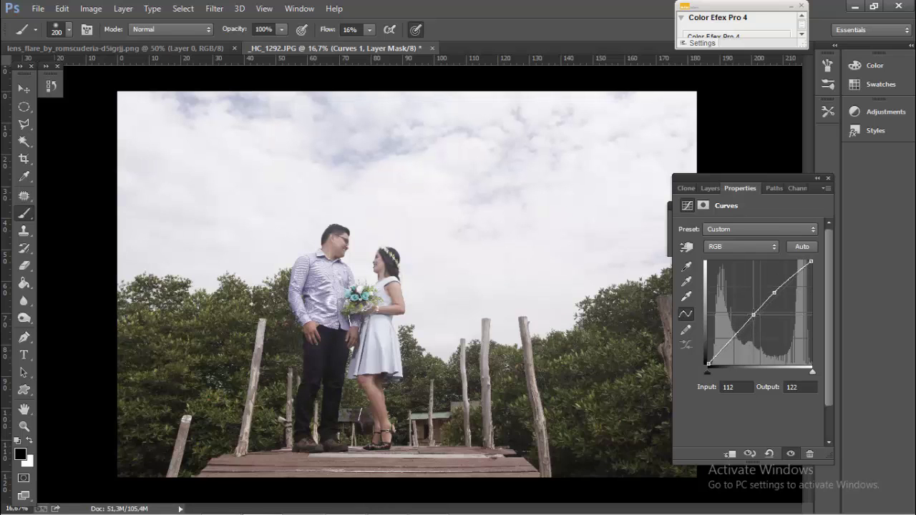
pyautogui.moveTo(755, 311); pyautogui.dragTo(756, 313)
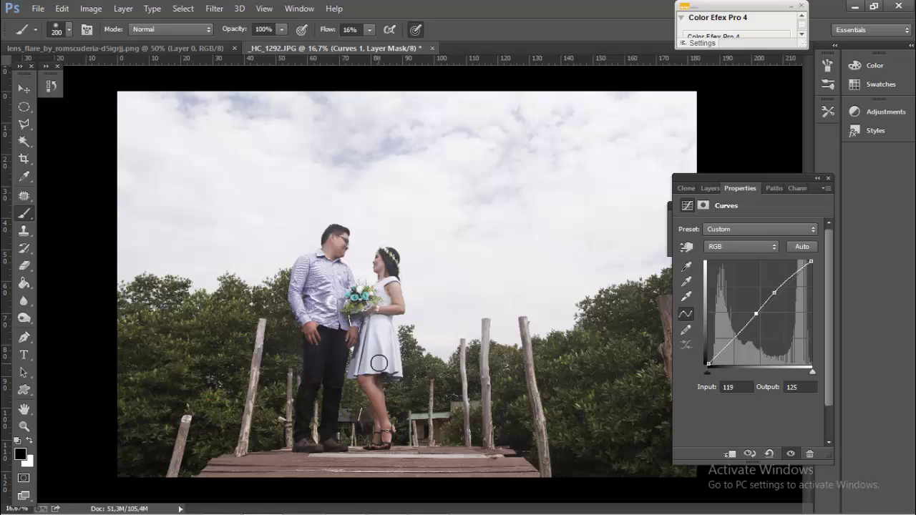
pyautogui.click(709, 188)
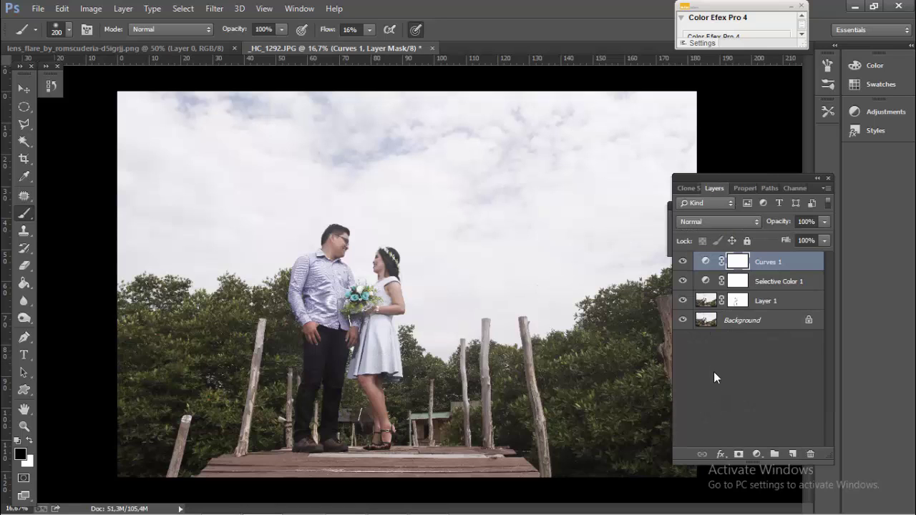
# Step: Undo the extra mask, invert the Curves 1 mask to black, and set a white brush
pyautogui.click(742, 455)
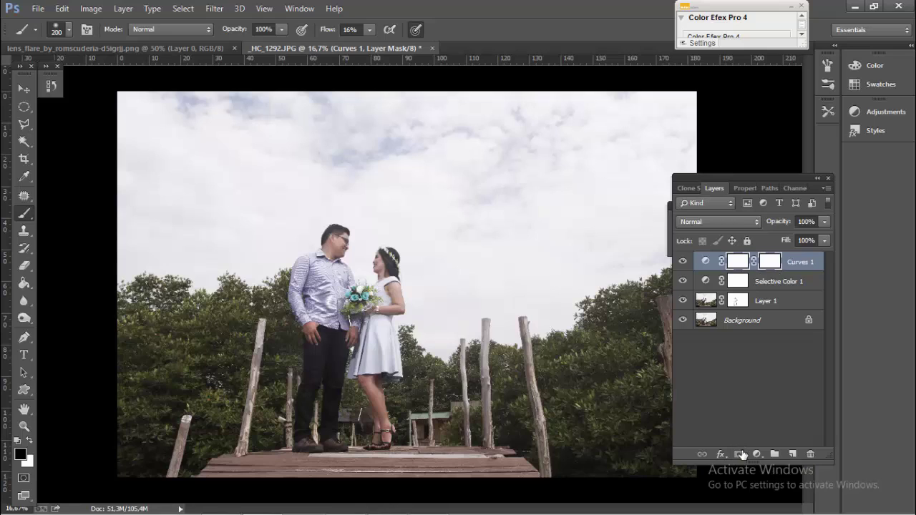
pyautogui.hotkey('ctrl', 'z')
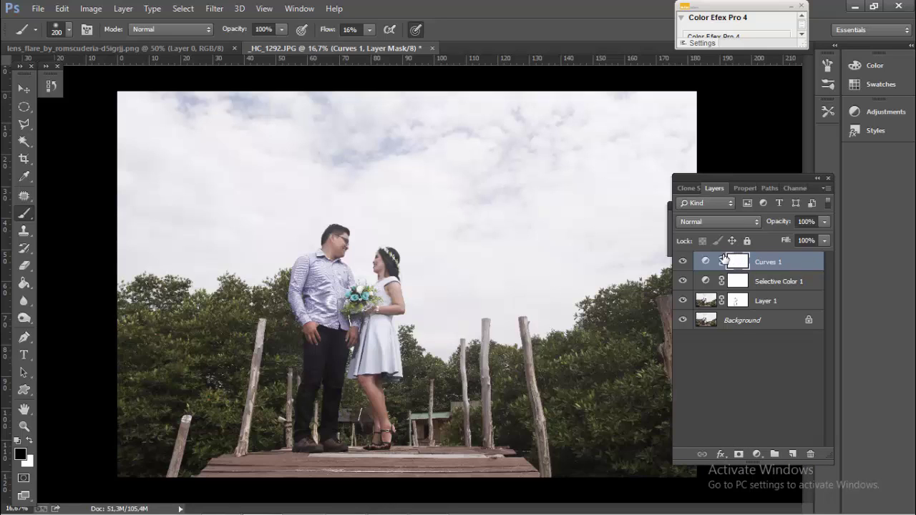
pyautogui.hotkey('ctrl', 'i')
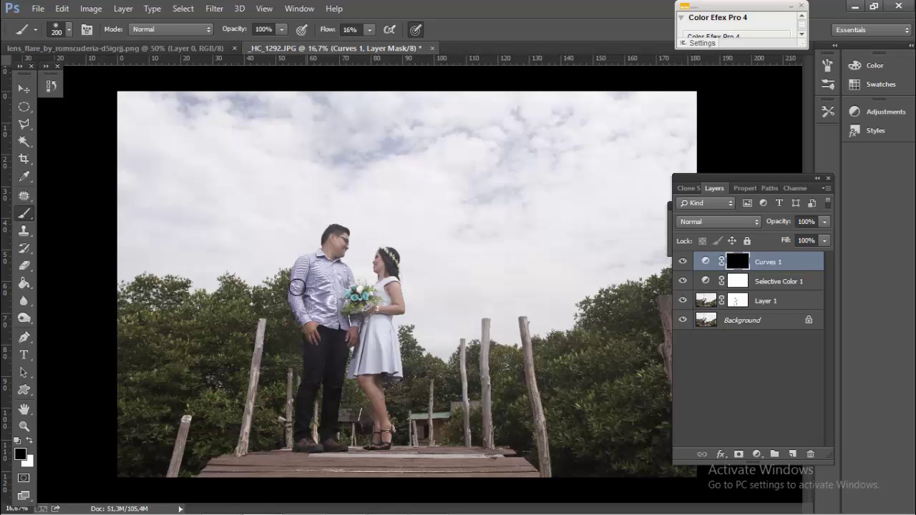
pyautogui.click(29, 441)
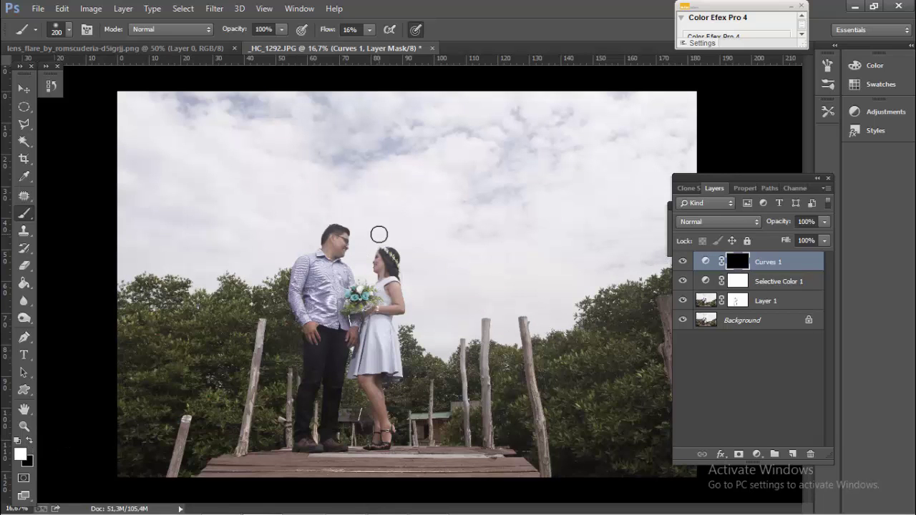
pyautogui.press(']')
pyautogui.press(']')
pyautogui.press(']')
pyautogui.press('[')
pyautogui.press('[')
# Step: Paint the brightening back onto the couple's legs, the man's hands and his face
pyautogui.press('[')
pyautogui.press('[')
pyautogui.press(']')
pyautogui.press(']')
pyautogui.press(']')
pyautogui.press(']')
pyautogui.press(']')
pyautogui.moveTo(373, 326); pyautogui.dragTo(358, 342)
pyautogui.press('[')
pyautogui.press('[')
pyautogui.press('[')
pyautogui.moveTo(380, 408); pyautogui.dragTo(381, 439)
pyautogui.press(']')
pyautogui.moveTo(322, 334); pyautogui.dragTo(351, 336)
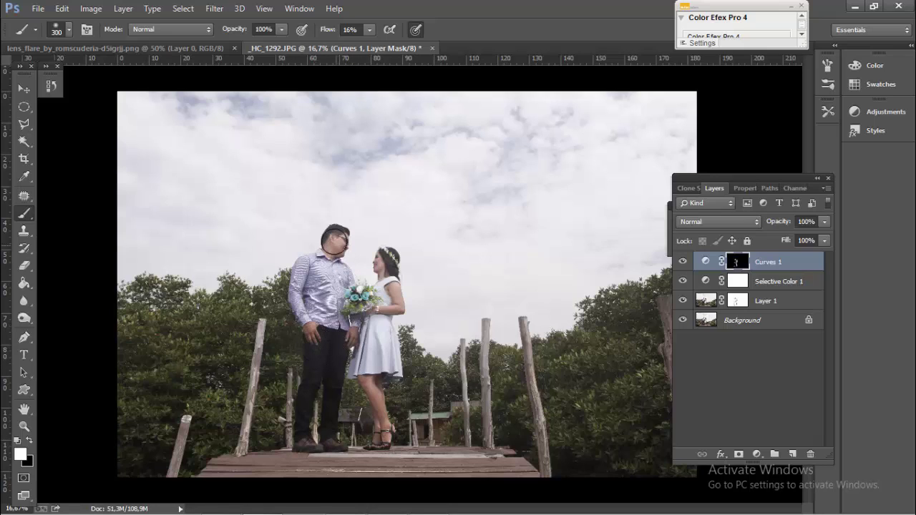
pyautogui.press('[')
pyautogui.moveTo(339, 237); pyautogui.dragTo(362, 250)
# Step: Add a Color Balance layer with Highlights at Cyan/Red -7 and Yellow/Blue +10
pyautogui.click(755, 455)
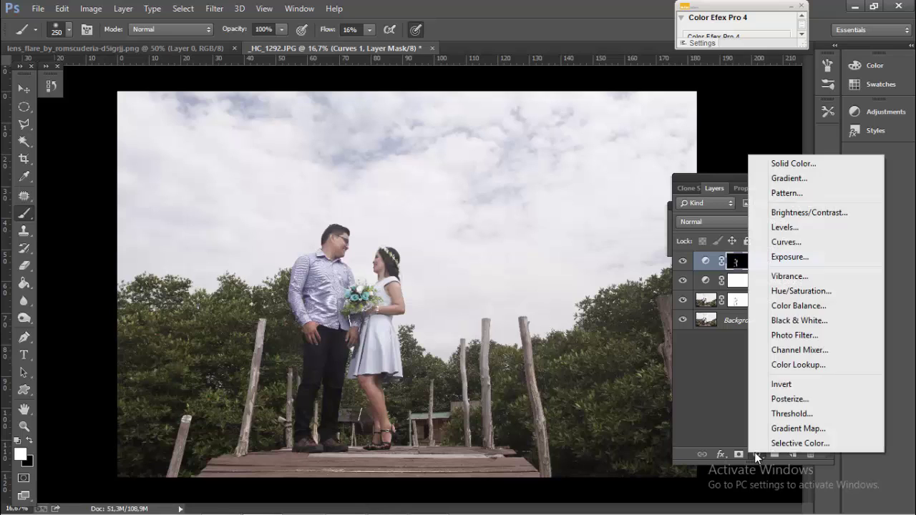
pyautogui.click(784, 304)
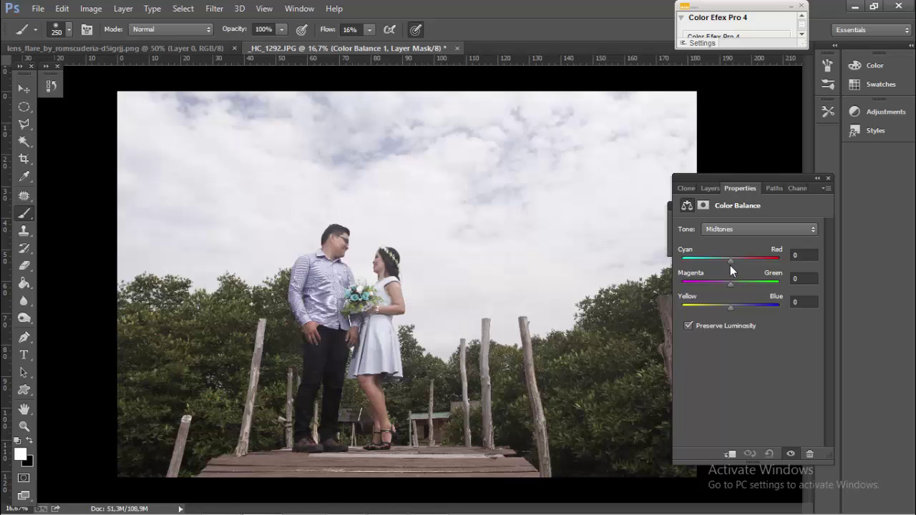
pyautogui.moveTo(730, 265); pyautogui.dragTo(733, 261)
pyautogui.click(733, 228)
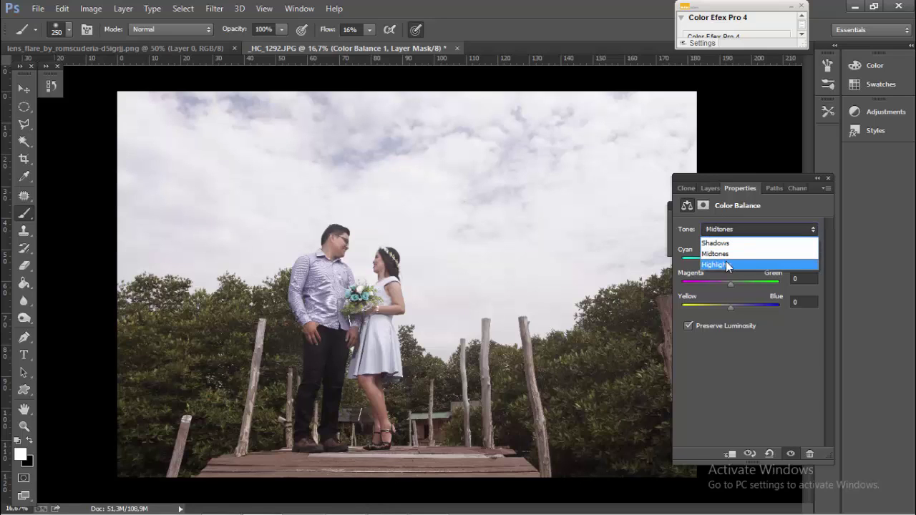
pyautogui.click(726, 261)
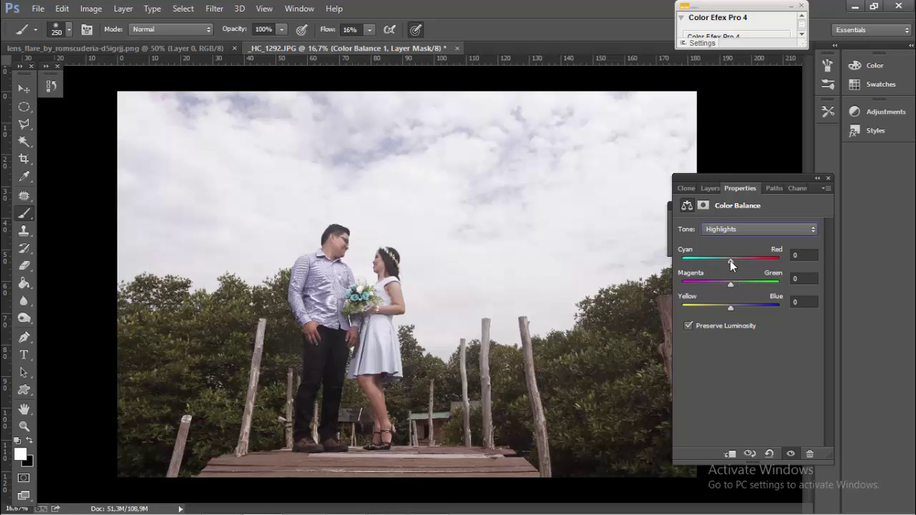
pyautogui.moveTo(730, 260); pyautogui.dragTo(724, 260)
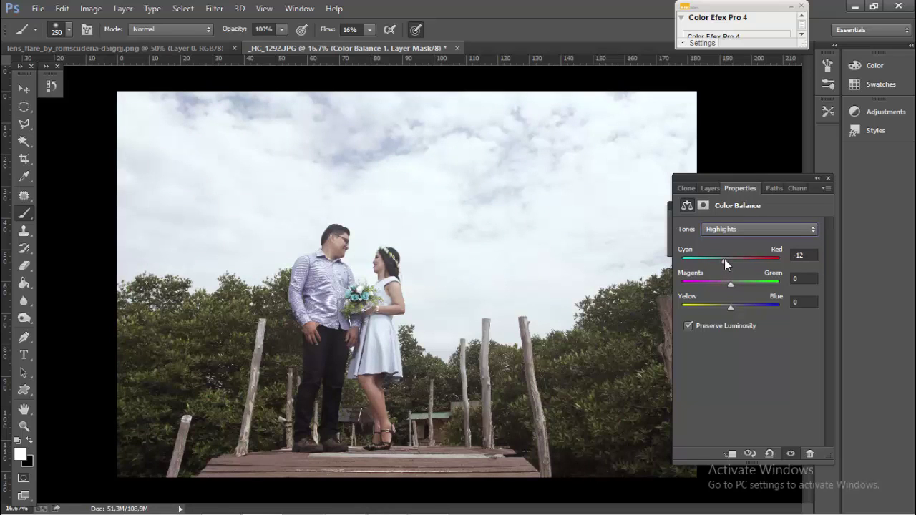
pyautogui.moveTo(726, 261); pyautogui.dragTo(727, 260)
pyautogui.moveTo(730, 310); pyautogui.dragTo(736, 307)
pyautogui.click(710, 189)
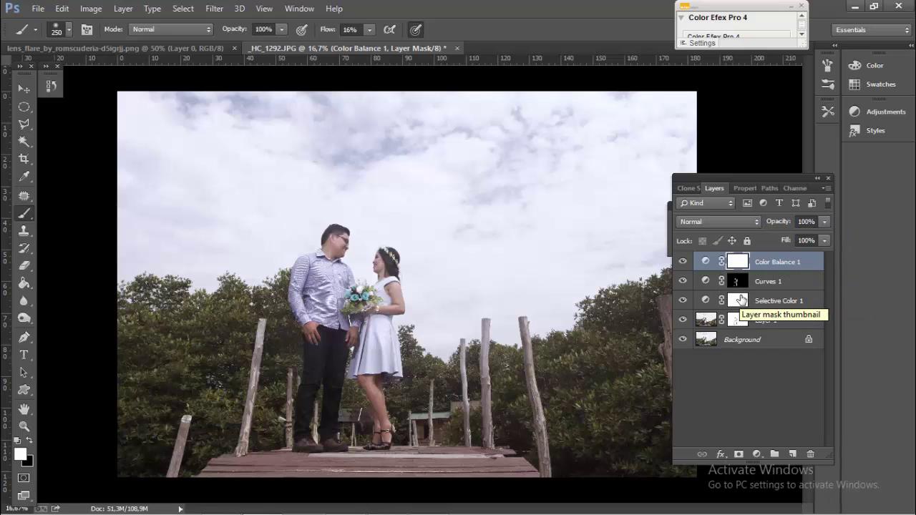
# Step: Stamp all visible layers into Layer 2 and run Nik Color Efex Pro 4 on it
pyautogui.moveTo(742, 299); pyautogui.dragTo(749, 285)
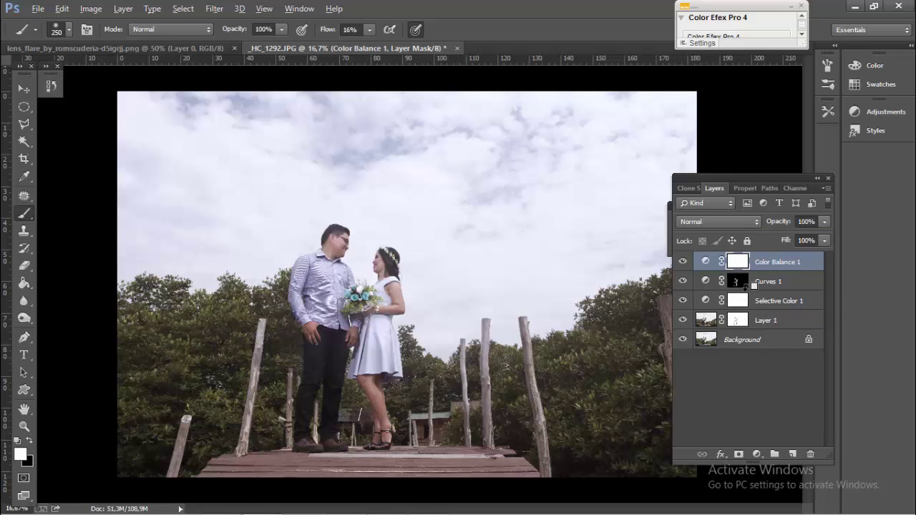
pyautogui.hotkey('ctrl', 'shift', 'alt', 'e')
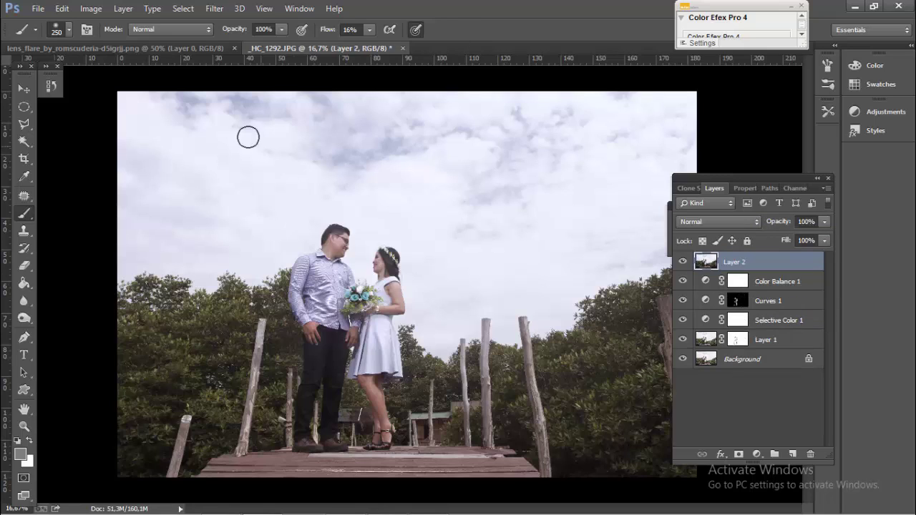
pyautogui.click(215, 8)
pyautogui.moveTo(236, 303)
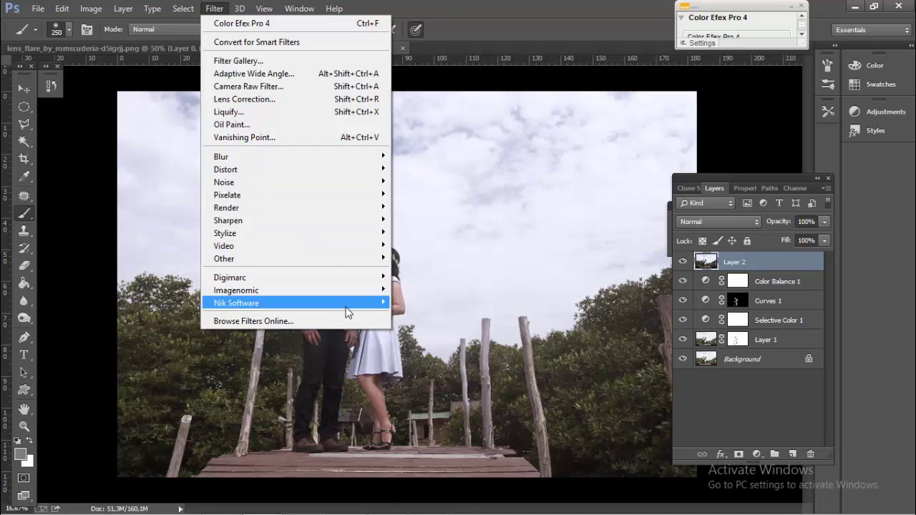
pyautogui.click(402, 304)
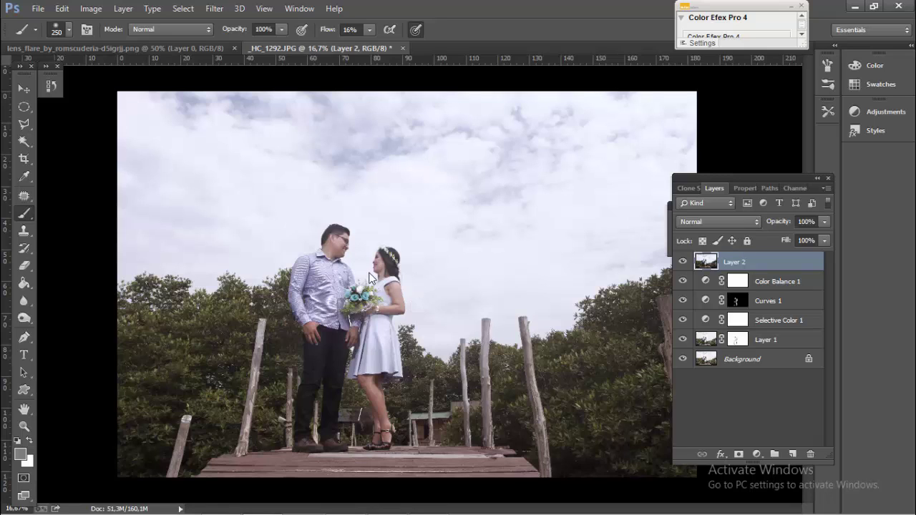
pyautogui.hotkey('ctrl', 'f')
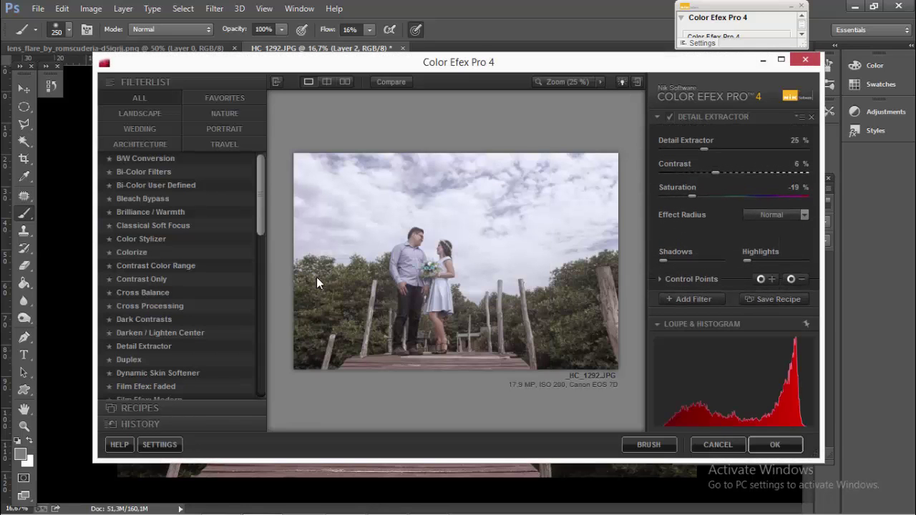
# Step: Apply Darken / Lighten Center (Center 25%, Border -50%, Size 55%) centred on the couple, adding an empty filter slot
pyautogui.moveTo(262, 196)
pyautogui.mouseDown()
pyautogui.moveTo(262, 325)
pyautogui.moveTo(261, 240)
pyautogui.mouseUp()
pyautogui.click(167, 223)
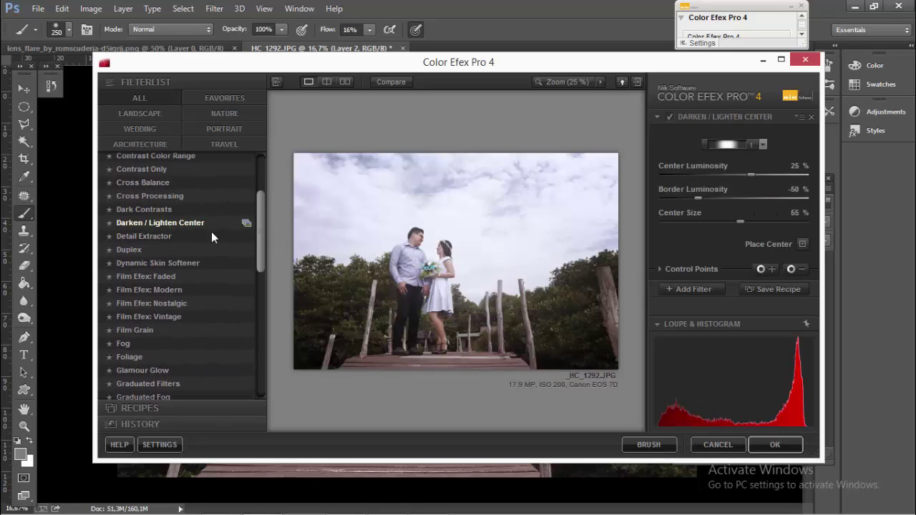
pyautogui.click(801, 244)
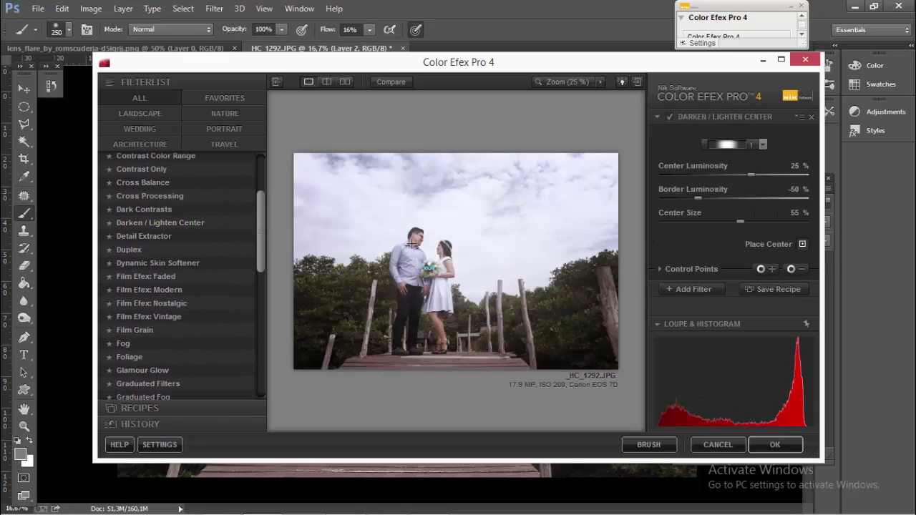
pyautogui.click(426, 261)
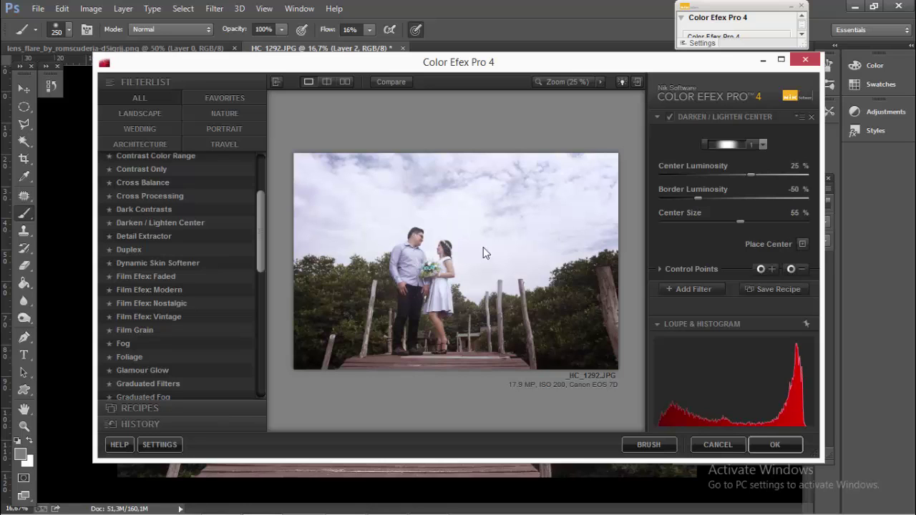
pyautogui.click(705, 287)
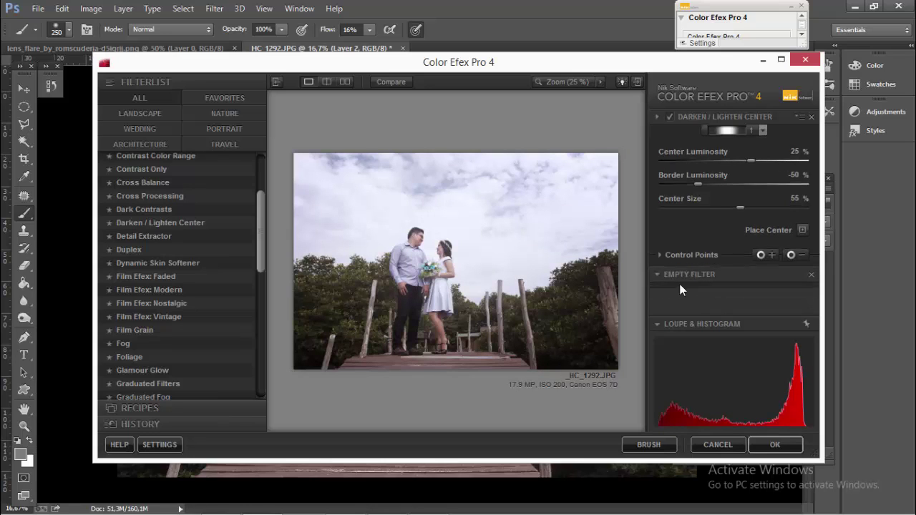
# Step: Add the Polarization filter at 118% strength and apply both filters to the photo
pyautogui.moveTo(258, 225); pyautogui.dragTo(268, 306)
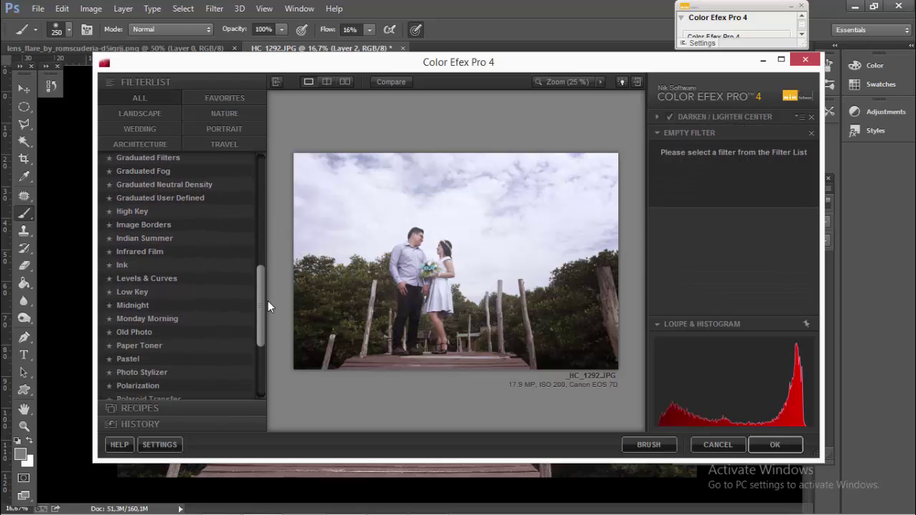
pyautogui.click(142, 369)
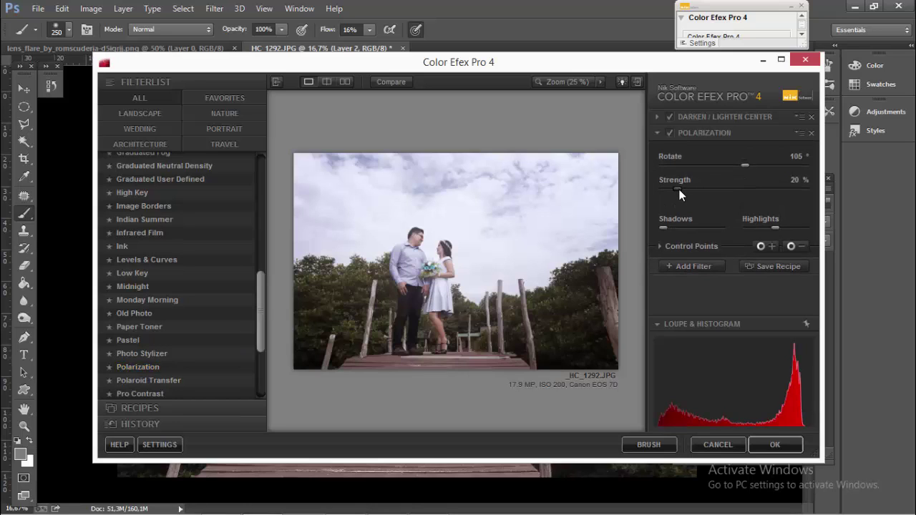
pyautogui.moveTo(686, 189); pyautogui.dragTo(735, 186)
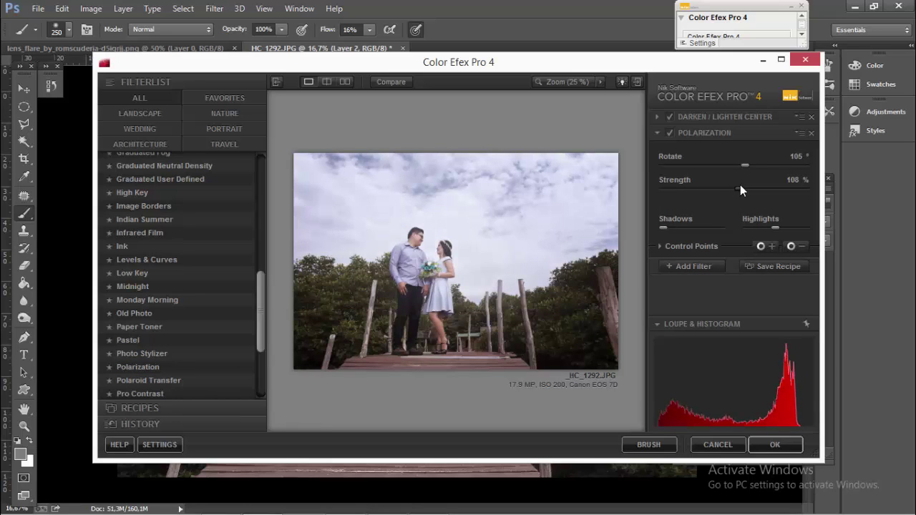
pyautogui.moveTo(736, 186); pyautogui.dragTo(744, 186)
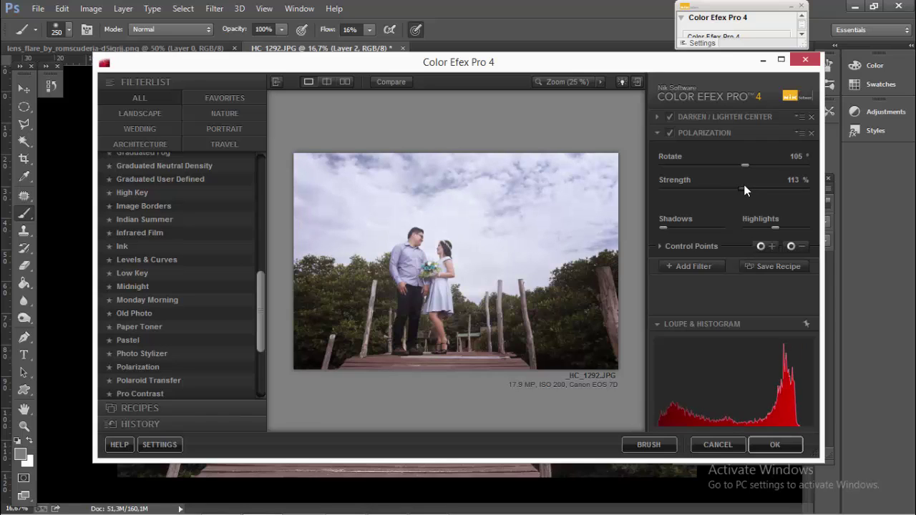
pyautogui.moveTo(745, 185); pyautogui.dragTo(747, 185)
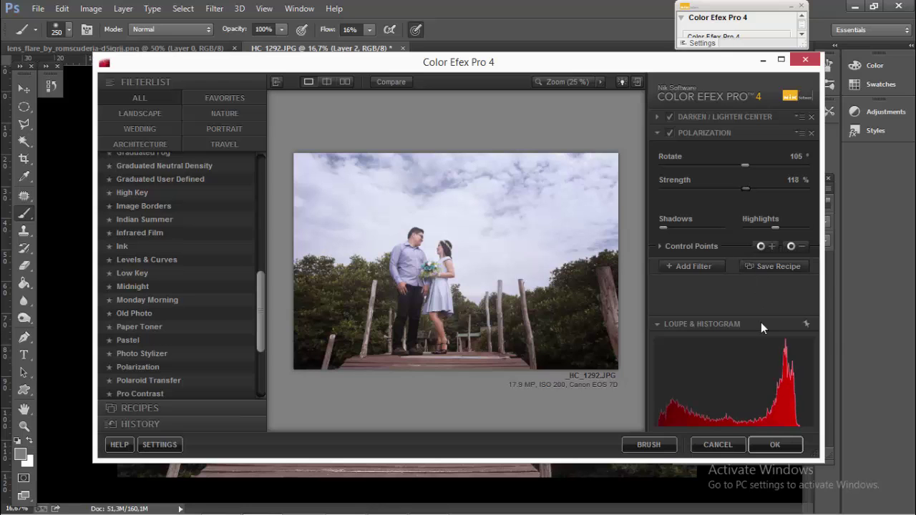
pyautogui.click(778, 451)
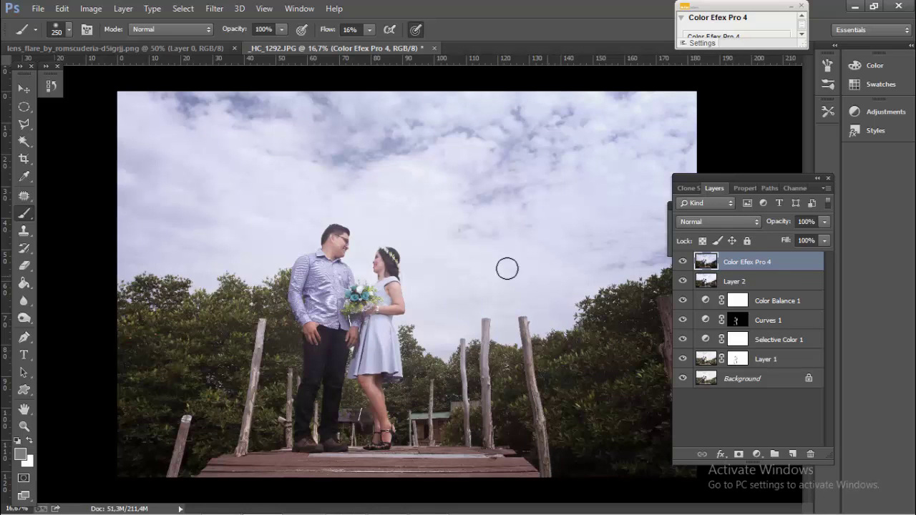
# Step: Drag the lens flare into the couple photo as a new layer set to Screen blend mode
pyautogui.click(171, 48)
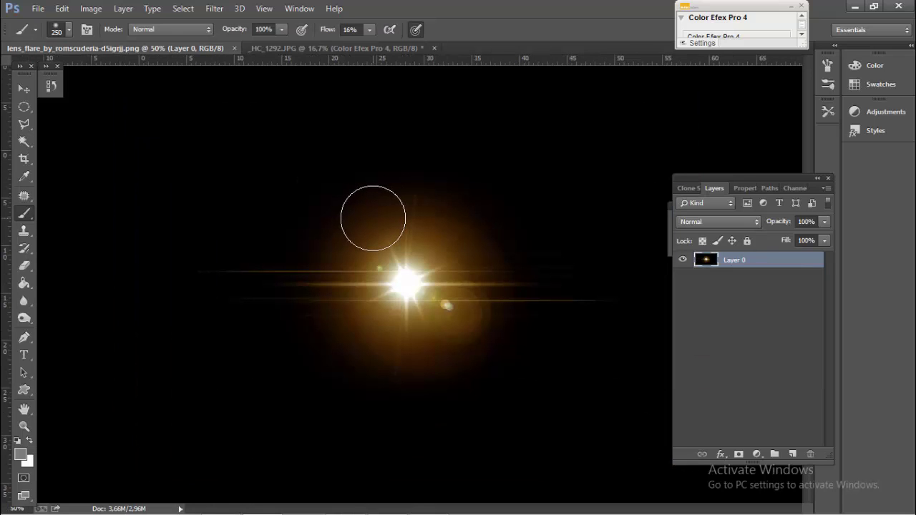
pyautogui.click(307, 48)
pyautogui.moveTo(496, 227); pyautogui.dragTo(501, 286)
pyautogui.click(725, 219)
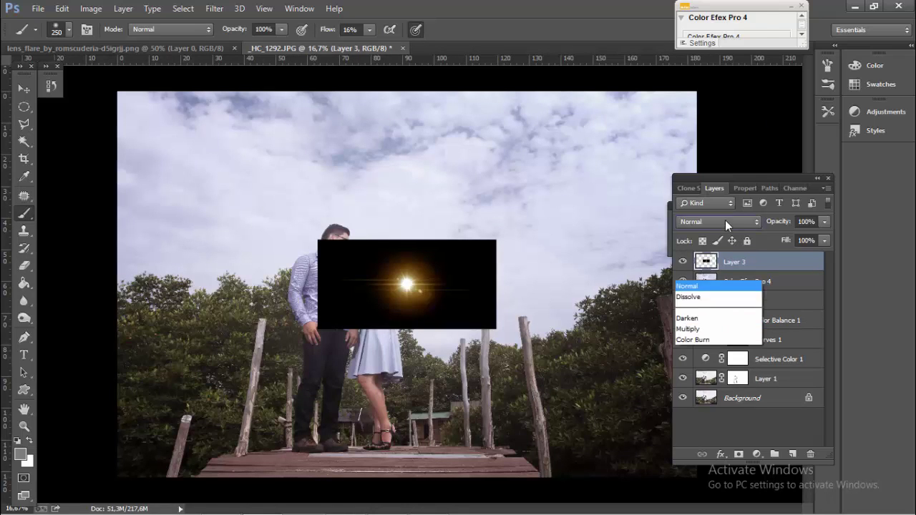
pyautogui.click(696, 116)
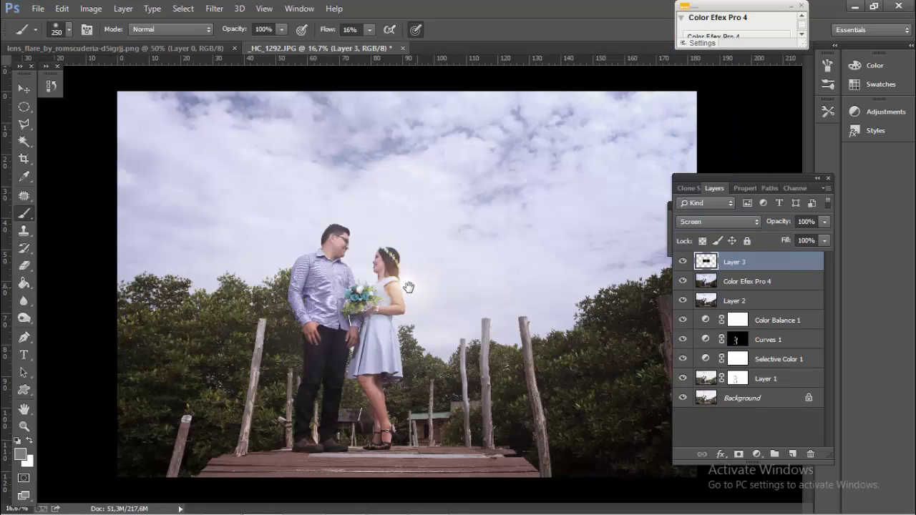
# Step: Move the flare down beside the bride's waist and enlarge it to about 137%
pyautogui.press('v')
pyautogui.moveTo(414, 291); pyautogui.dragTo(436, 356)
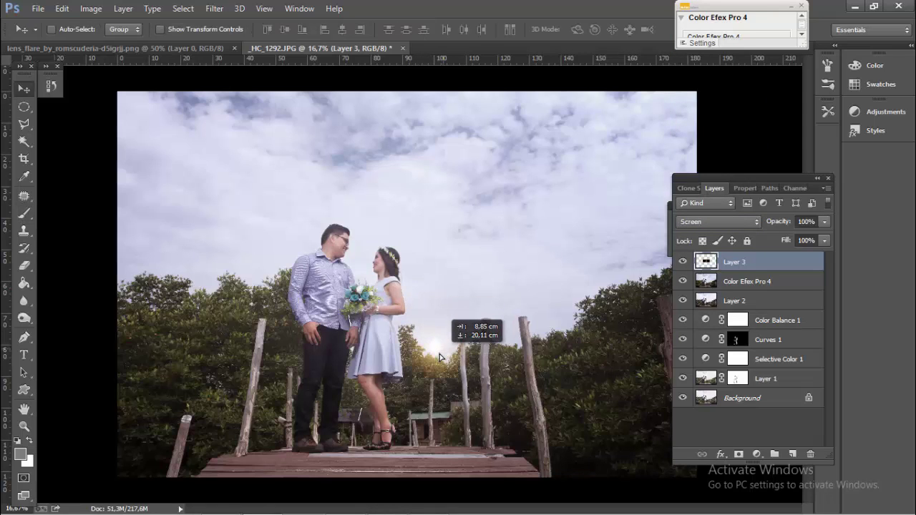
pyautogui.hotkey('ctrl', 't')
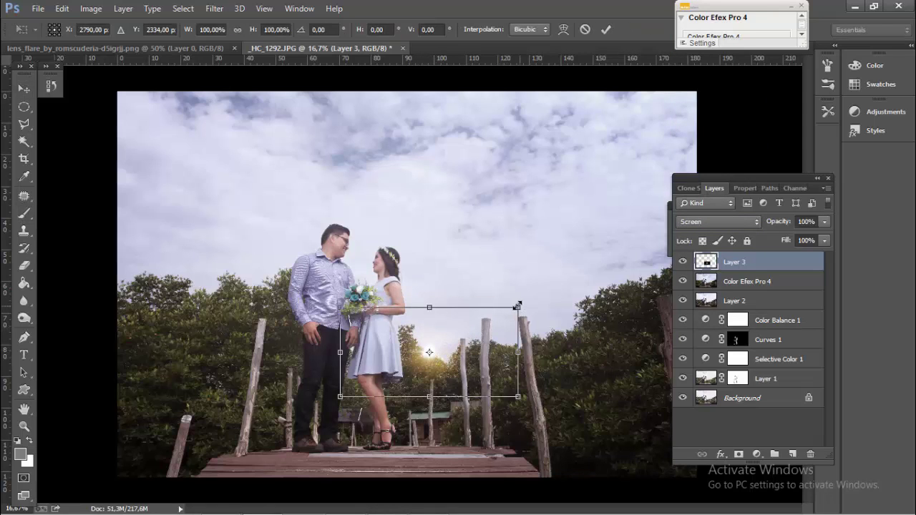
pyautogui.moveTo(521, 306); pyautogui.dragTo(585, 274)
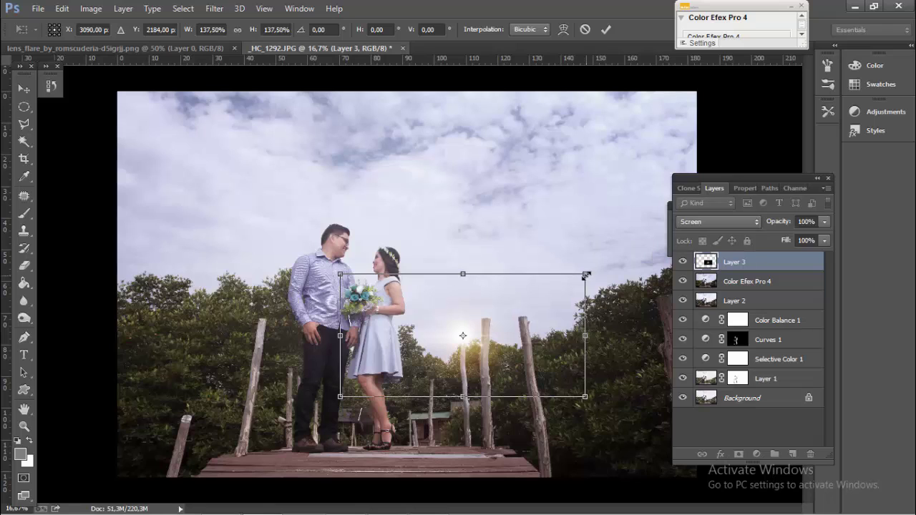
pyautogui.press('Return')
# Step: Lower the flare just right of the bride, enlarge it about 117%, and settle it behind the posts
pyautogui.moveTo(461, 344); pyautogui.dragTo(428, 356)
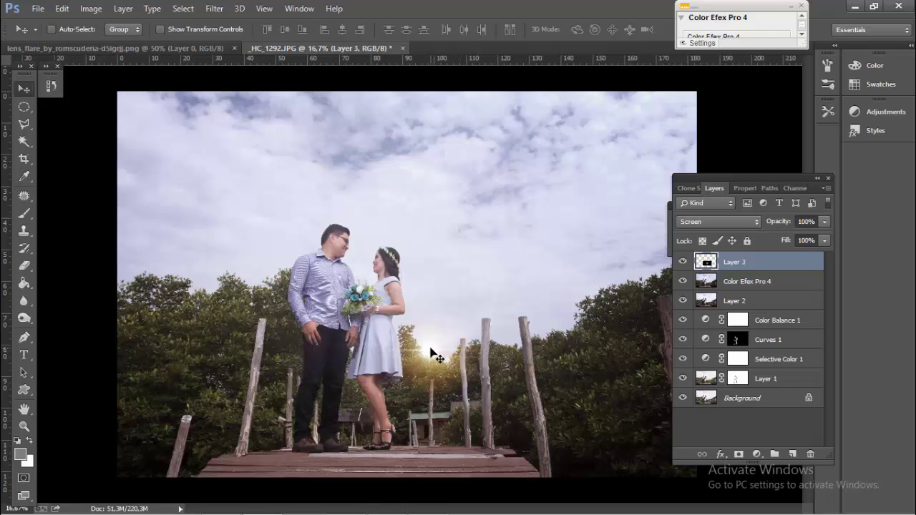
pyautogui.hotkey('ctrl', 't')
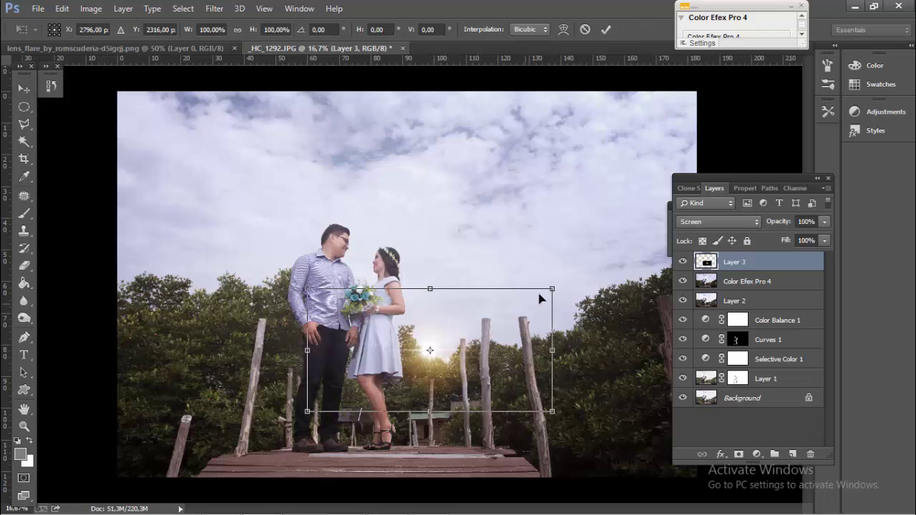
pyautogui.moveTo(545, 295); pyautogui.dragTo(596, 267)
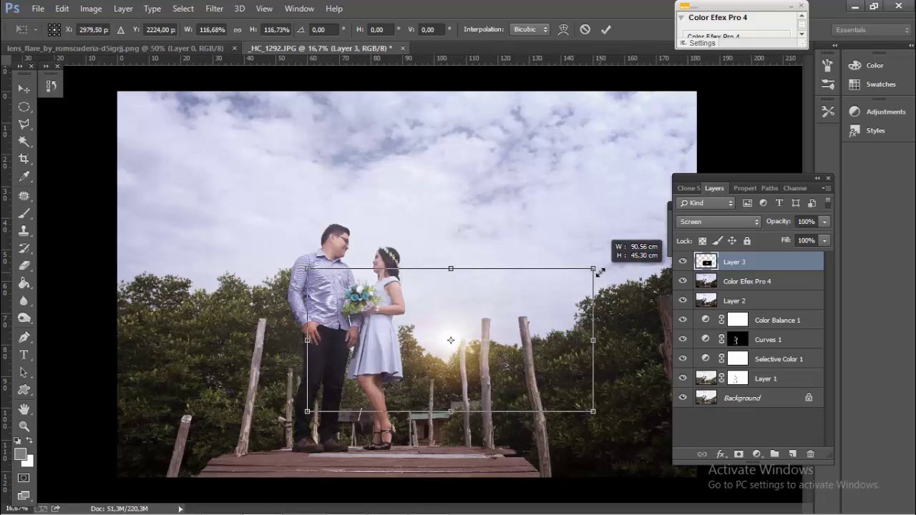
pyautogui.press('Return')
pyautogui.moveTo(442, 349); pyautogui.dragTo(446, 358)
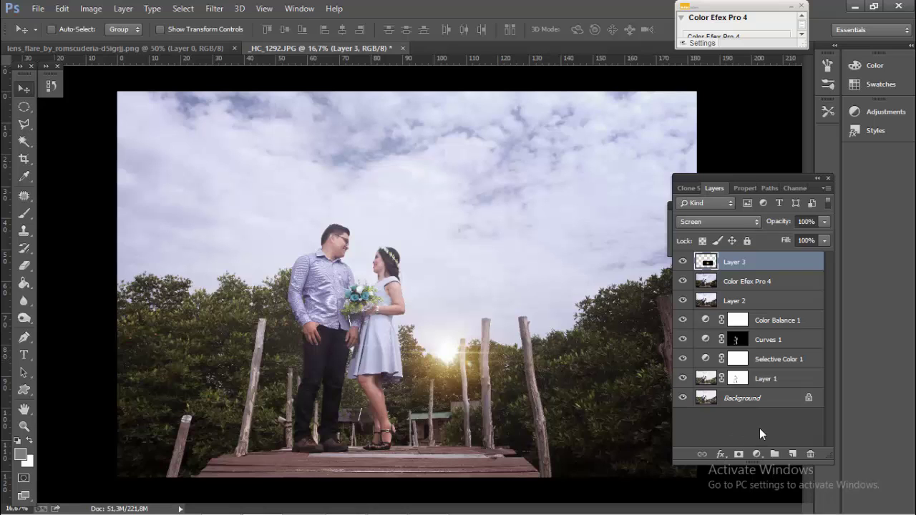
pyautogui.click(757, 454)
# Step: Add a Color Balance layer with Midtones Cyan–Red at -8, then flatten the image
pyautogui.click(776, 305)
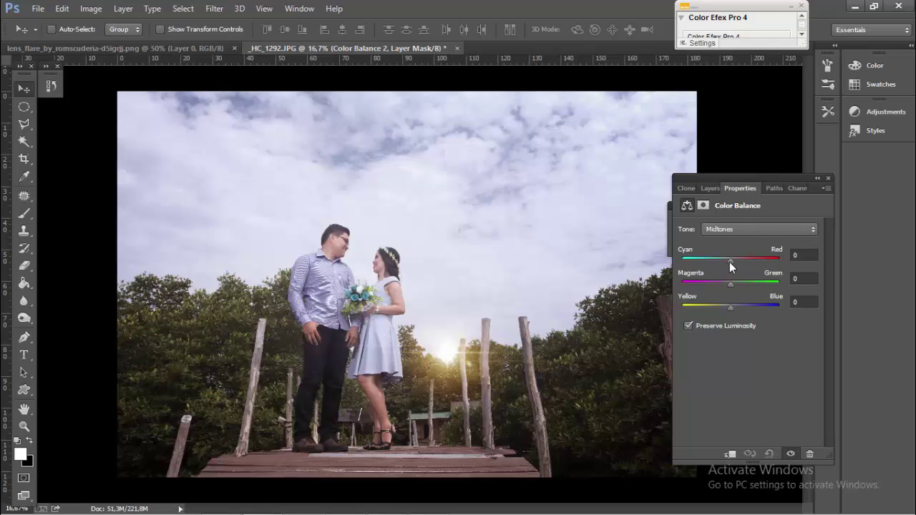
pyautogui.moveTo(729, 262); pyautogui.dragTo(724, 261)
pyautogui.moveTo(725, 261); pyautogui.dragTo(726, 260)
pyautogui.click(712, 188)
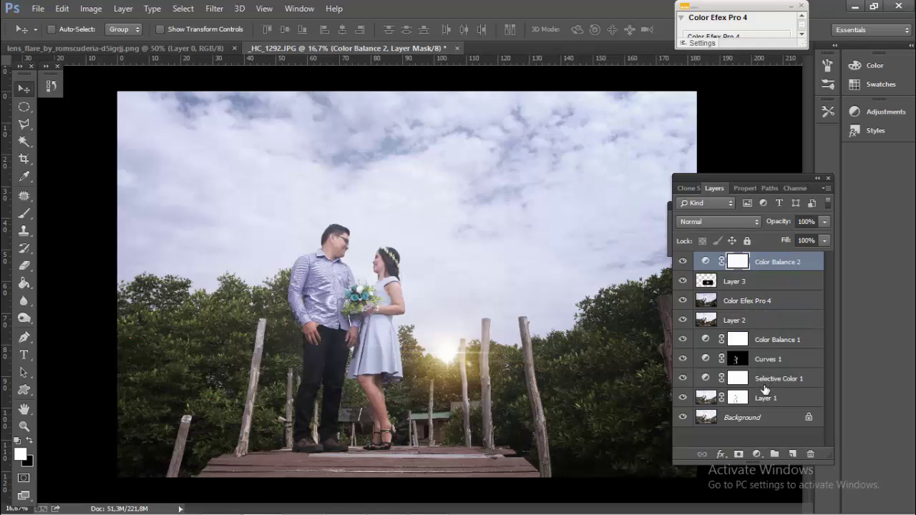
pyautogui.hotkey('ctrl', 'shift', 'e')
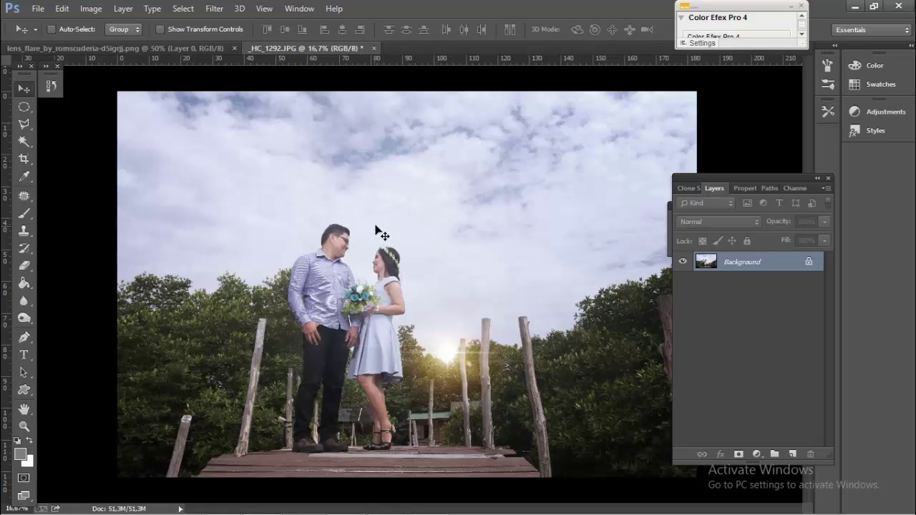
# Step: Undo the flatten and group all layers above Background into Group 1
pyautogui.hotkey('ctrl', 'z')
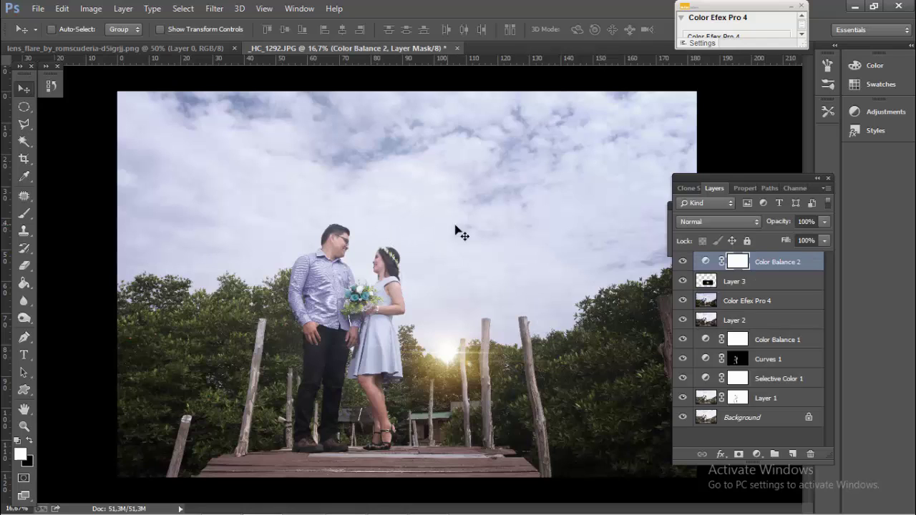
pyautogui.keyDown('shift'); pyautogui.click(779, 399); pyautogui.keyUp('shift')
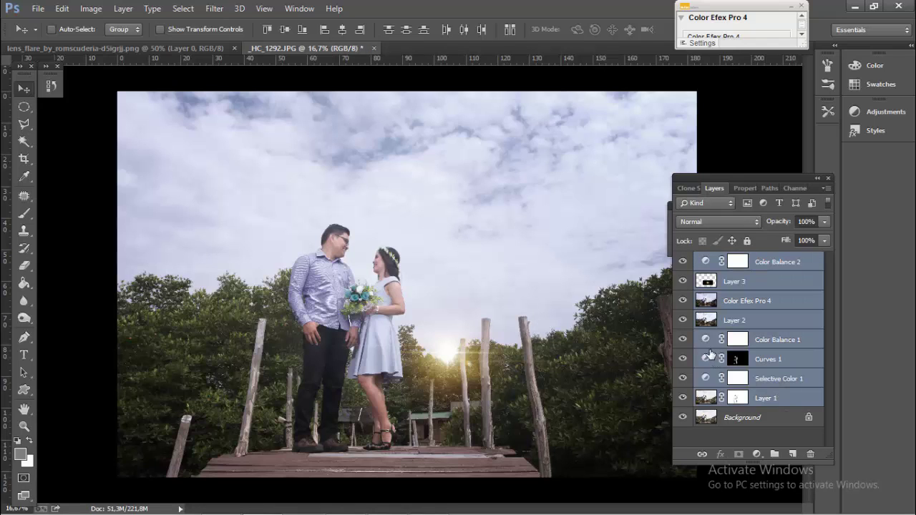
pyautogui.hotkey('ctrl', 'g')
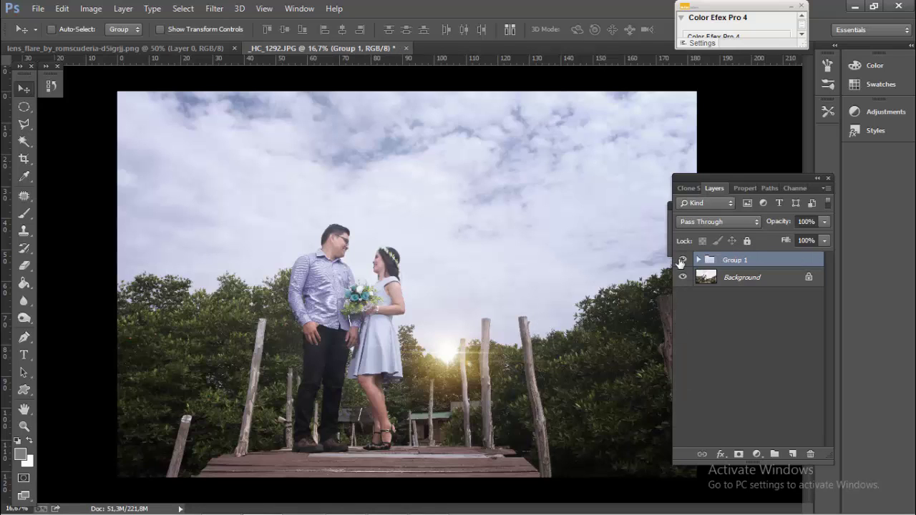
# Step: Toggle Group 1's visibility to compare edited and original photo, leaving the edits visible
pyautogui.click(681, 261)
pyautogui.click(681, 261)
pyautogui.click(681, 260)
pyautogui.click(681, 260)
pyautogui.click(682, 260)
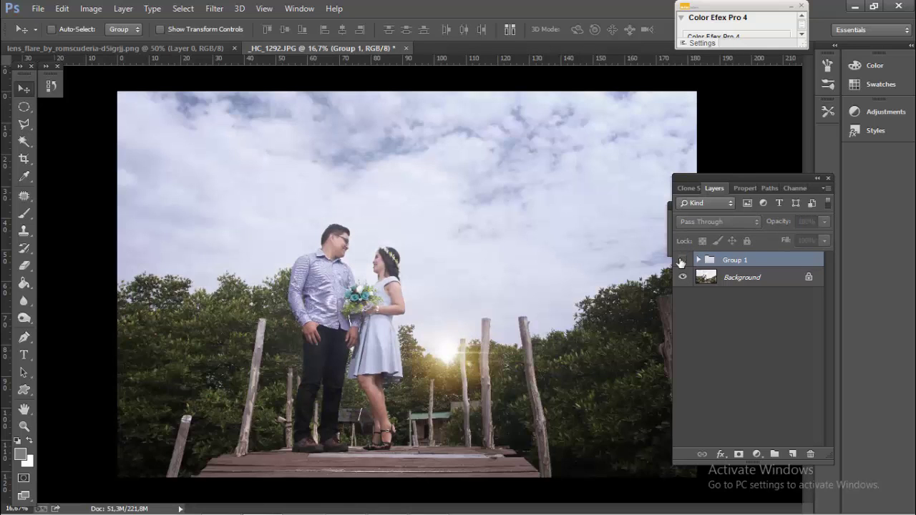
pyautogui.click(681, 261)
pyautogui.click(681, 261)
pyautogui.click(681, 260)
pyautogui.click(681, 261)
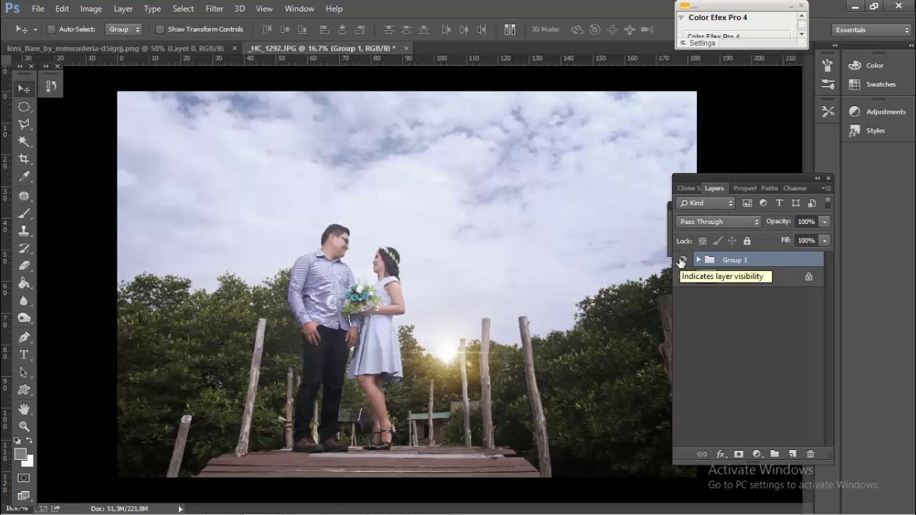
# Step: Hide all panels and switch to black full-screen view to show the finished photo
pyautogui.press('Tab')
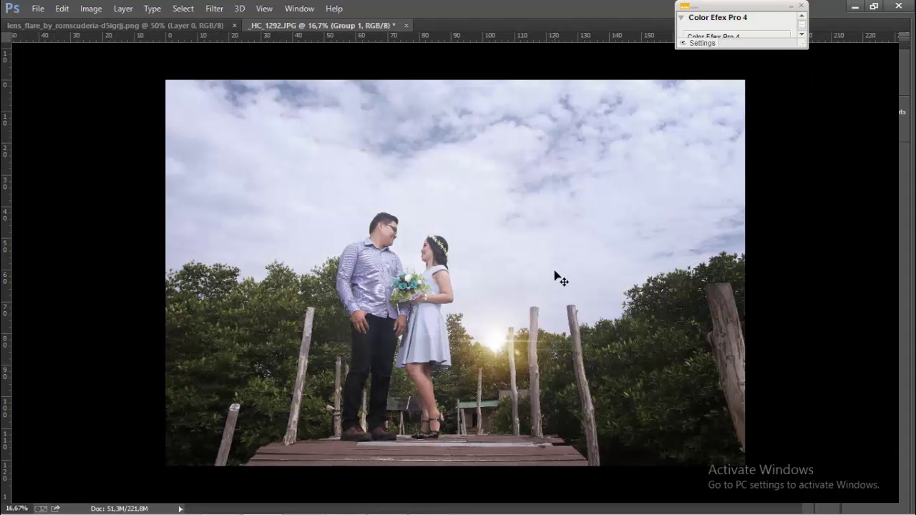
pyautogui.press('f')
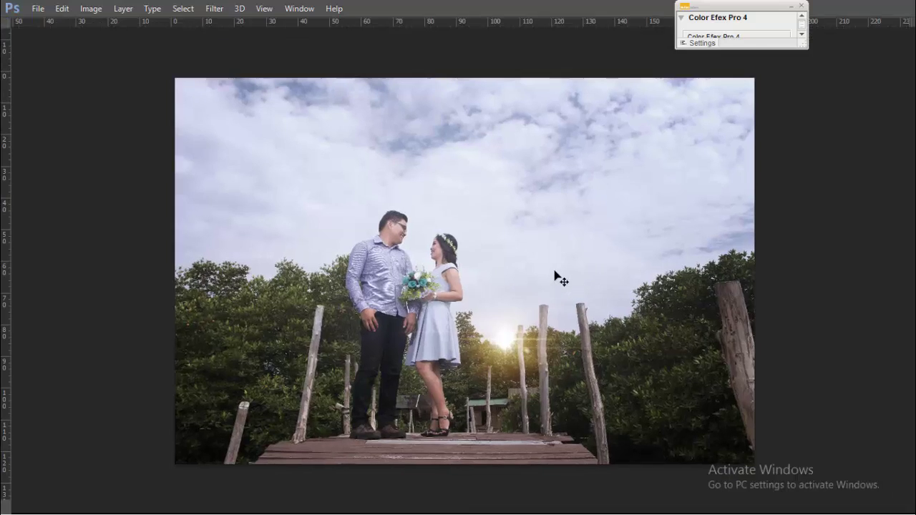
pyautogui.press('f')
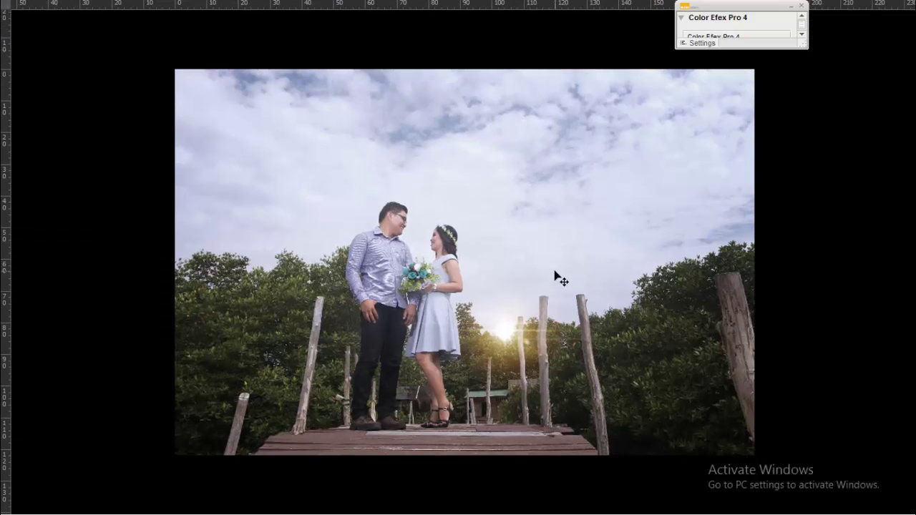